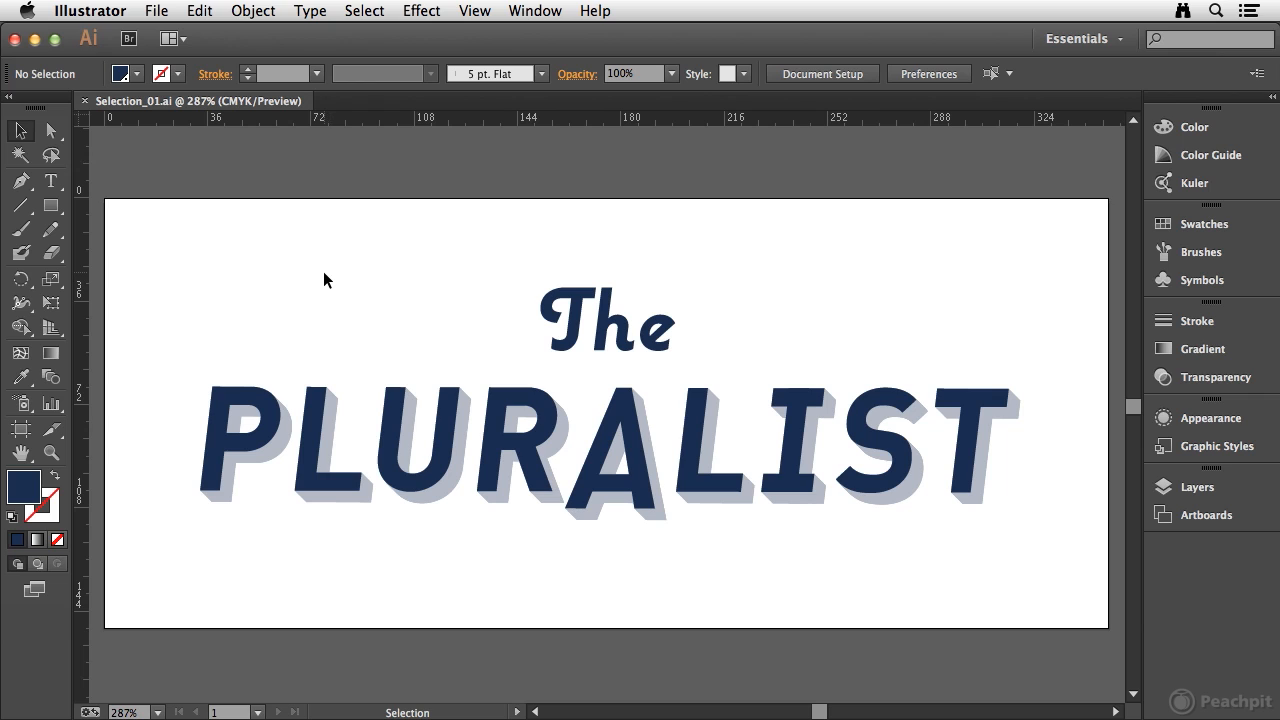
- Select the whole lettering group twice with the Selection tool, deselecting it after each selection
left_click(264, 392)
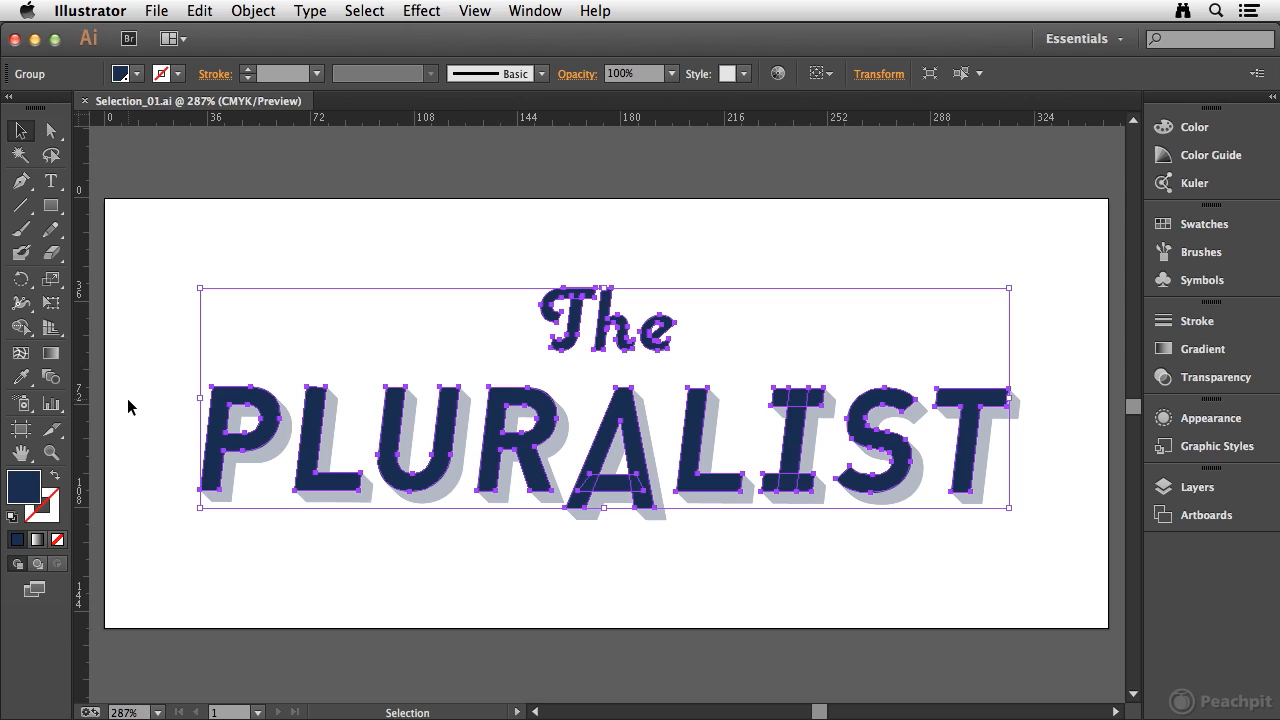
left_click(172, 341)
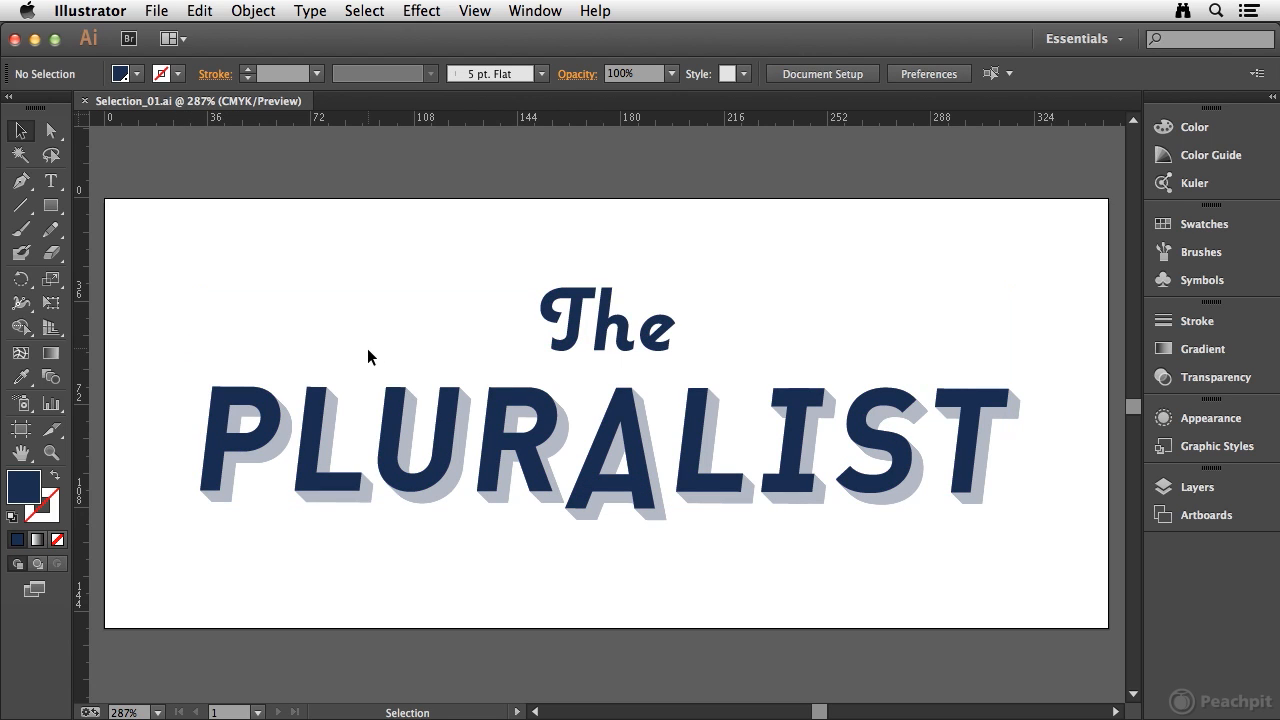
left_click(576, 297)
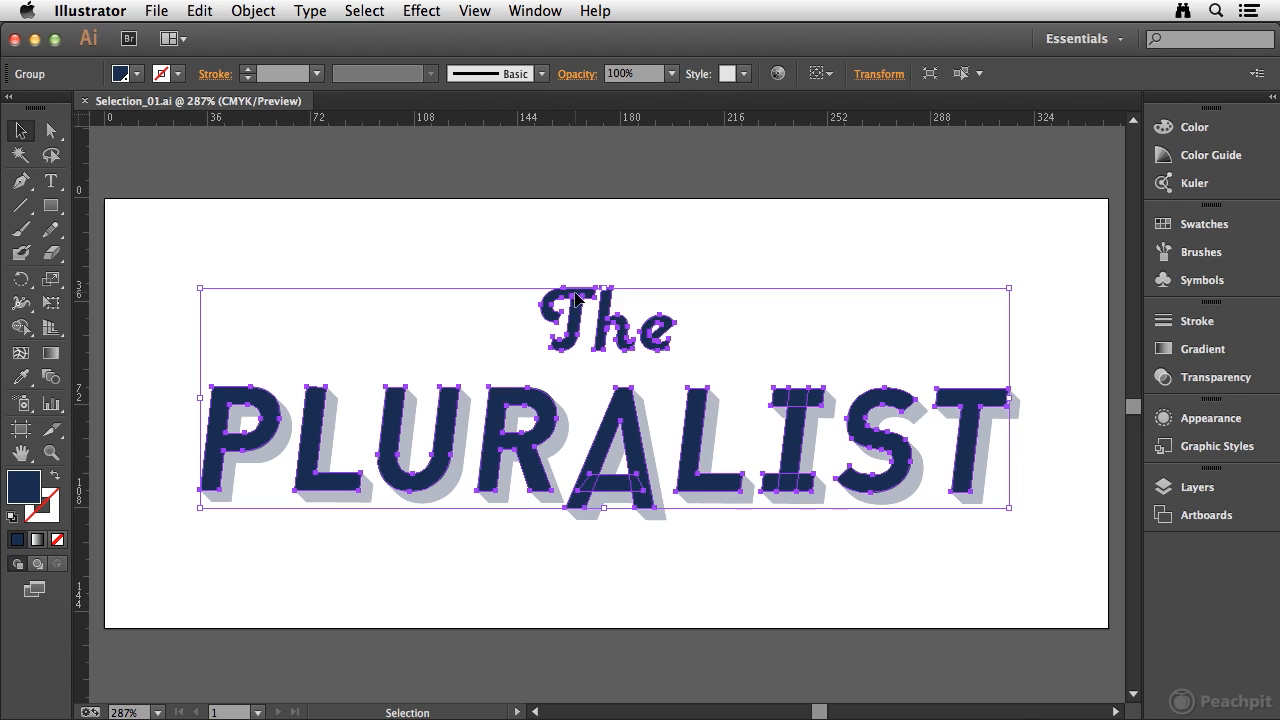
left_click(513, 243)
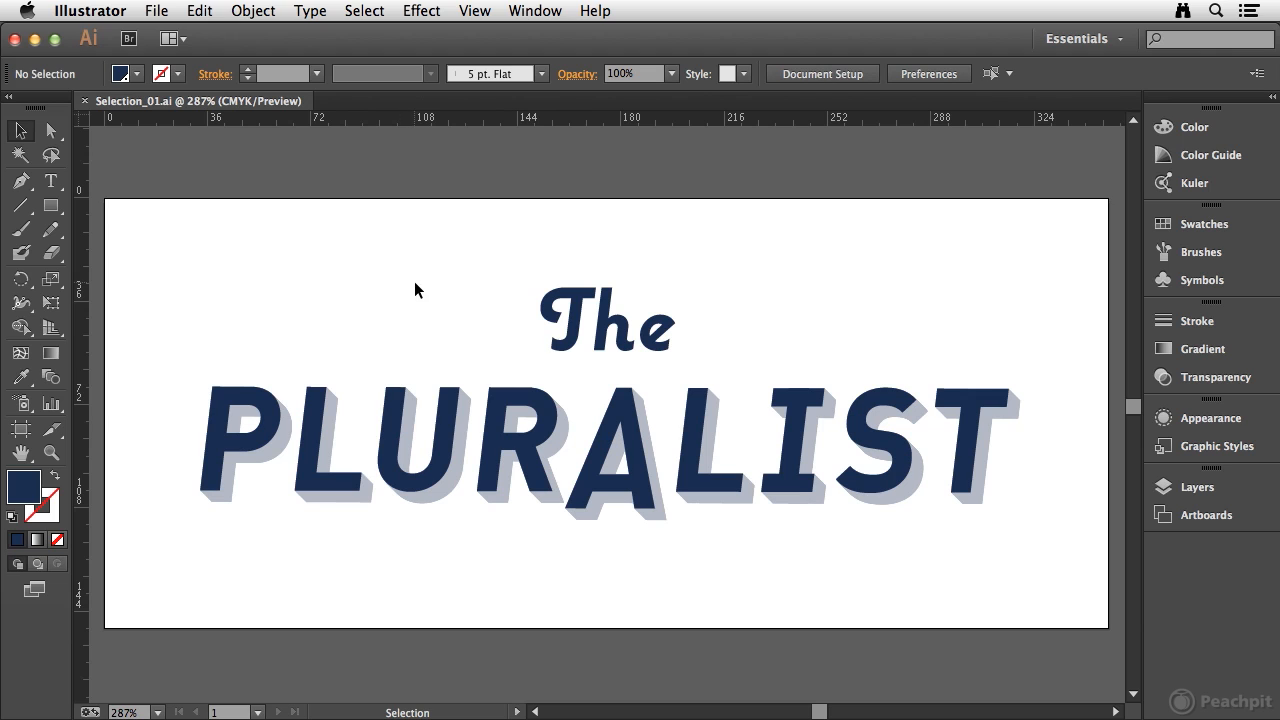
- Draw a dark blue rectangle in the blank area above the letter P and leave it deselected
left_click(51, 205)
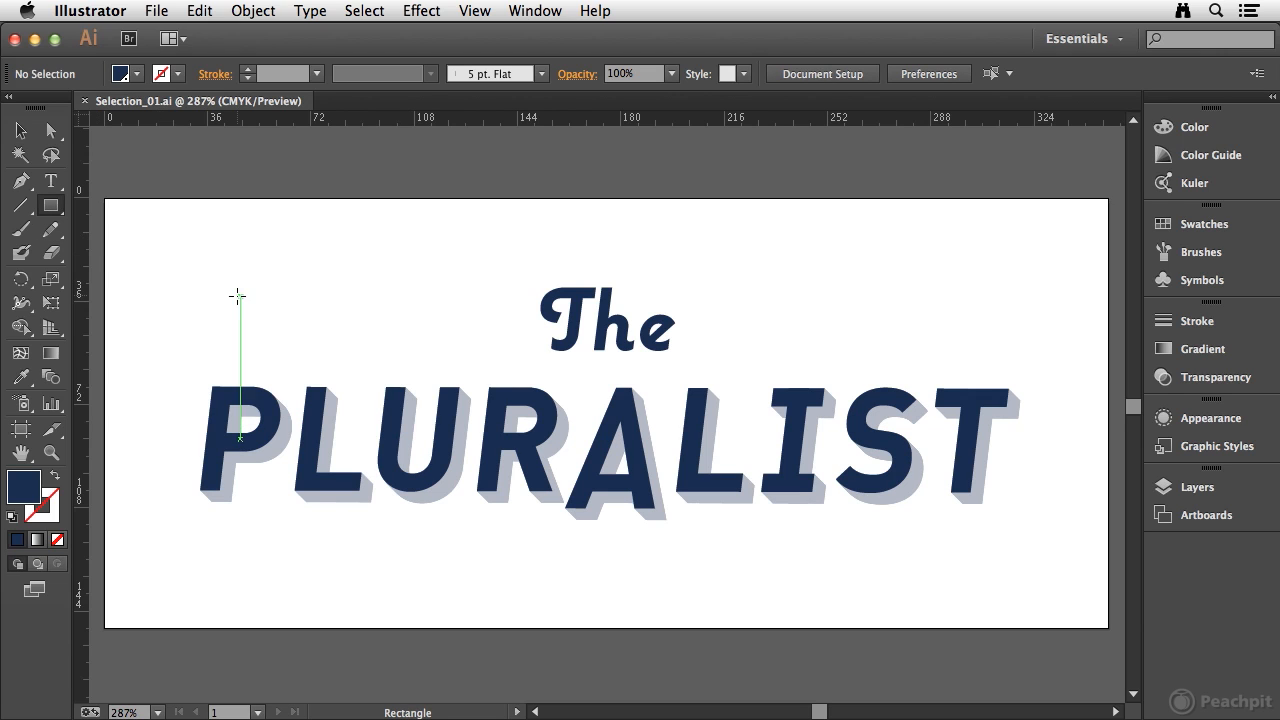
mouse_move(164, 231)
left_mouse_down()
mouse_move(223, 300)
mouse_move(310, 327)
left_mouse_up()
left_click(55, 130)
left_click(20, 130)
left_click(354, 262)
- Nudge the rectangle above the P slightly and shrink it from its left and top sides
left_click(203, 254)
mouse_move(200, 263)
left_mouse_down()
mouse_move(314, 251)
mouse_move(197, 265)
left_mouse_up()
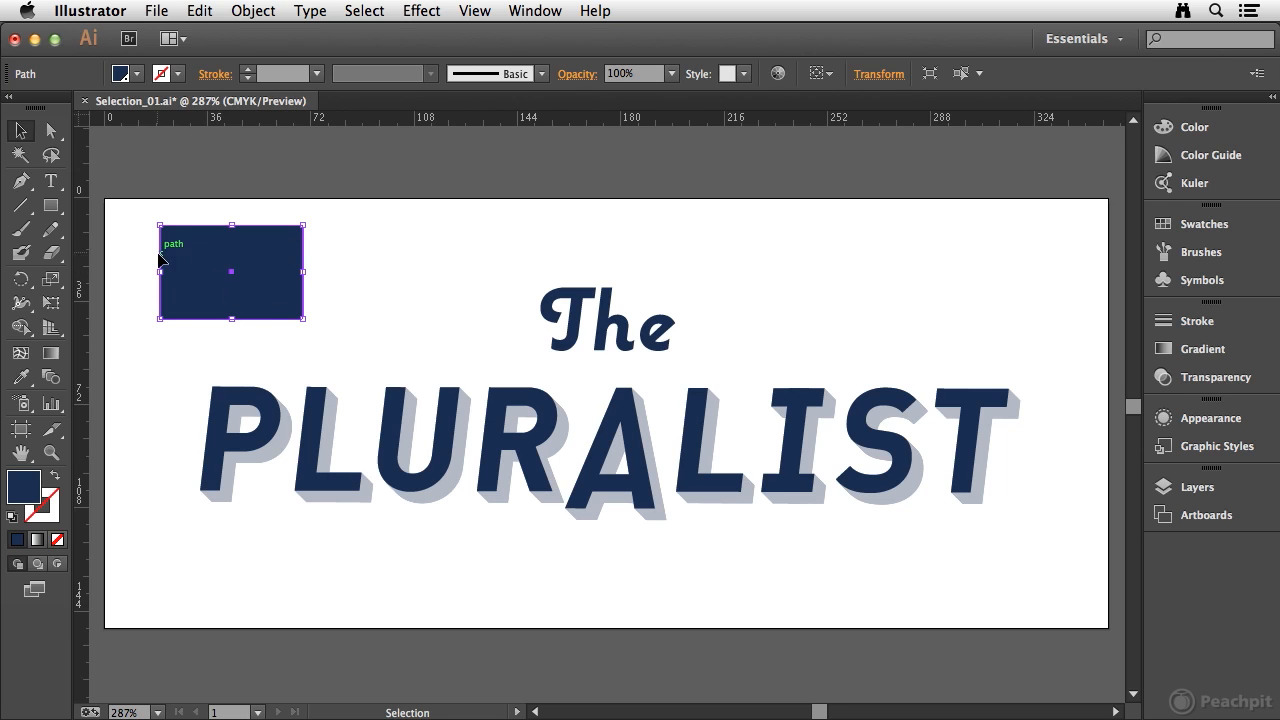
left_click_drag(157, 278, 219, 277)
left_click_drag(260, 226, 260, 252)
- Squeeze the lettering group horizontally from its left side and undo that change
left_click(313, 403)
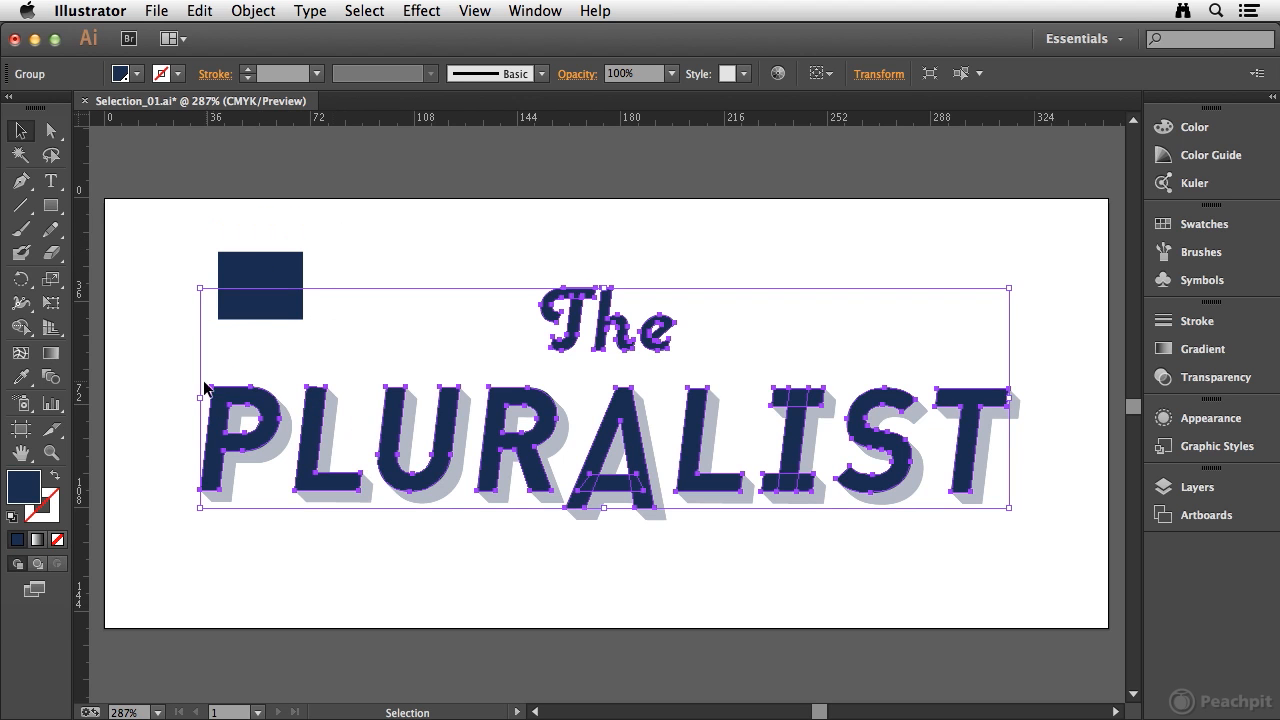
left_click_drag(199, 399, 360, 395)
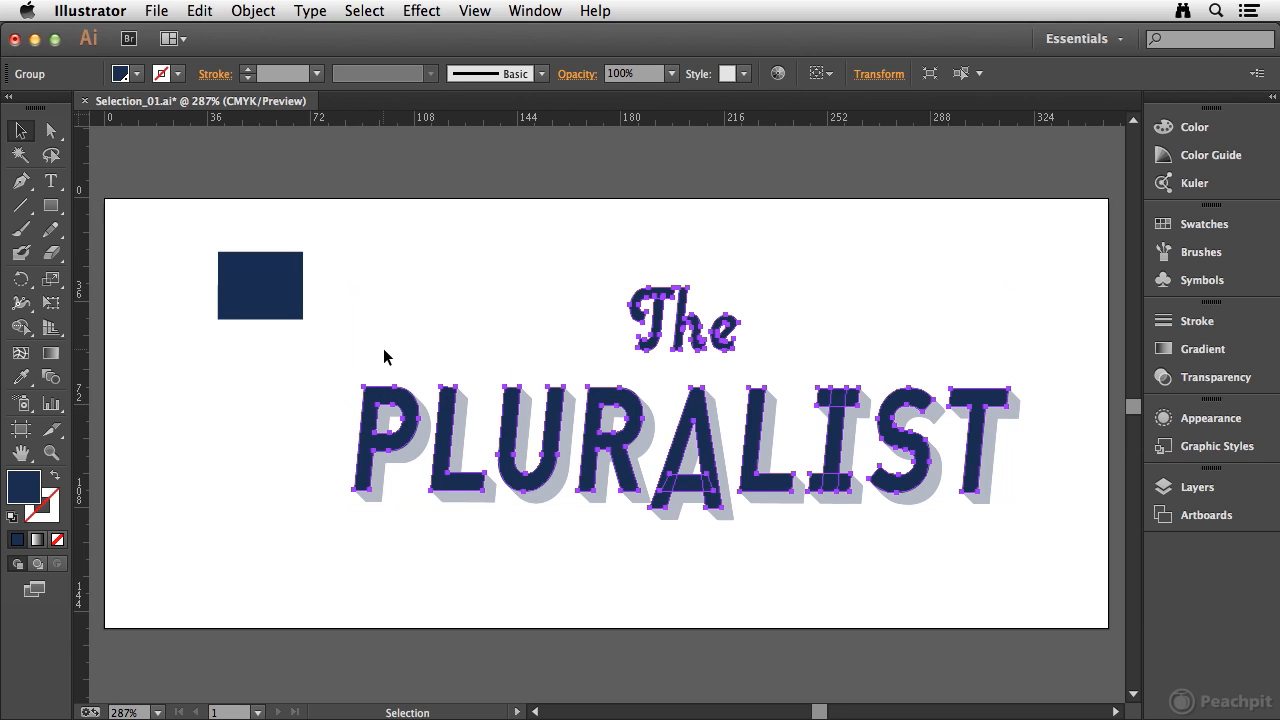
key("super+z")
- Move and slightly rotate the small blue rectangle above the P, and delete it
left_click(269, 283)
left_click_drag(269, 283, 208, 249)
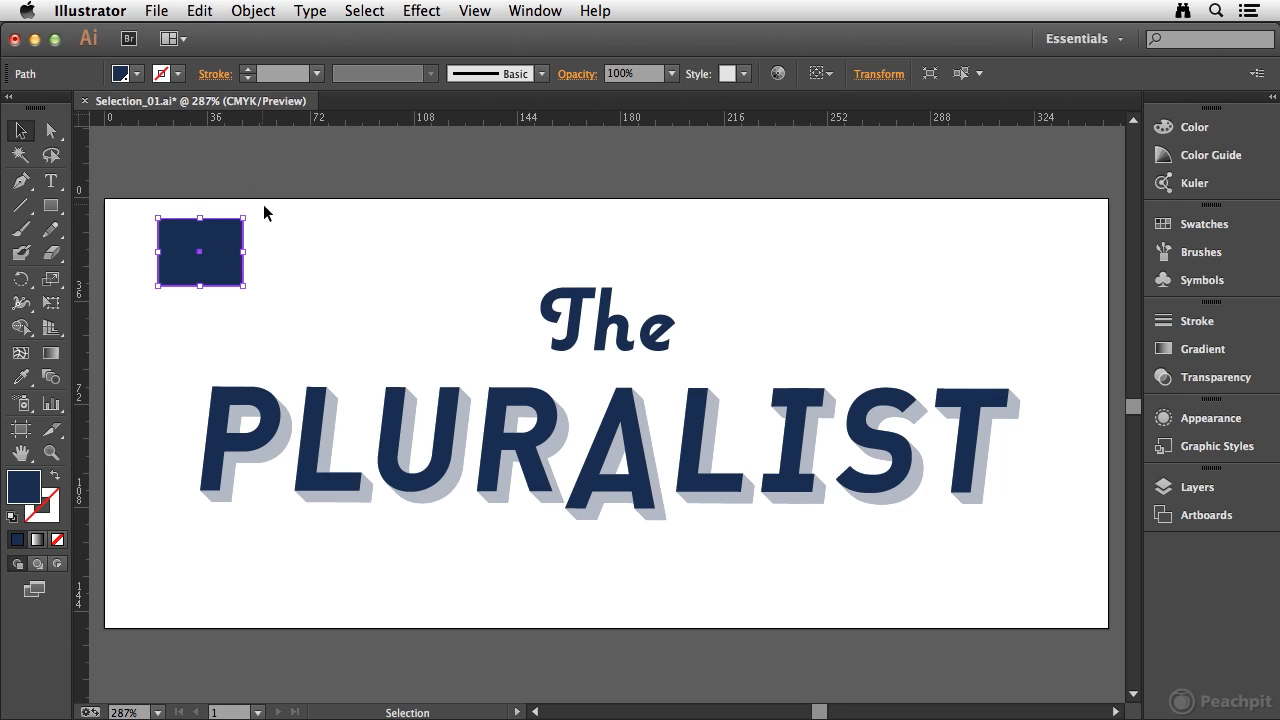
left_click_drag(249, 212, 307, 288)
left_click_drag(284, 227, 240, 246)
left_click_drag(301, 273, 194, 265)
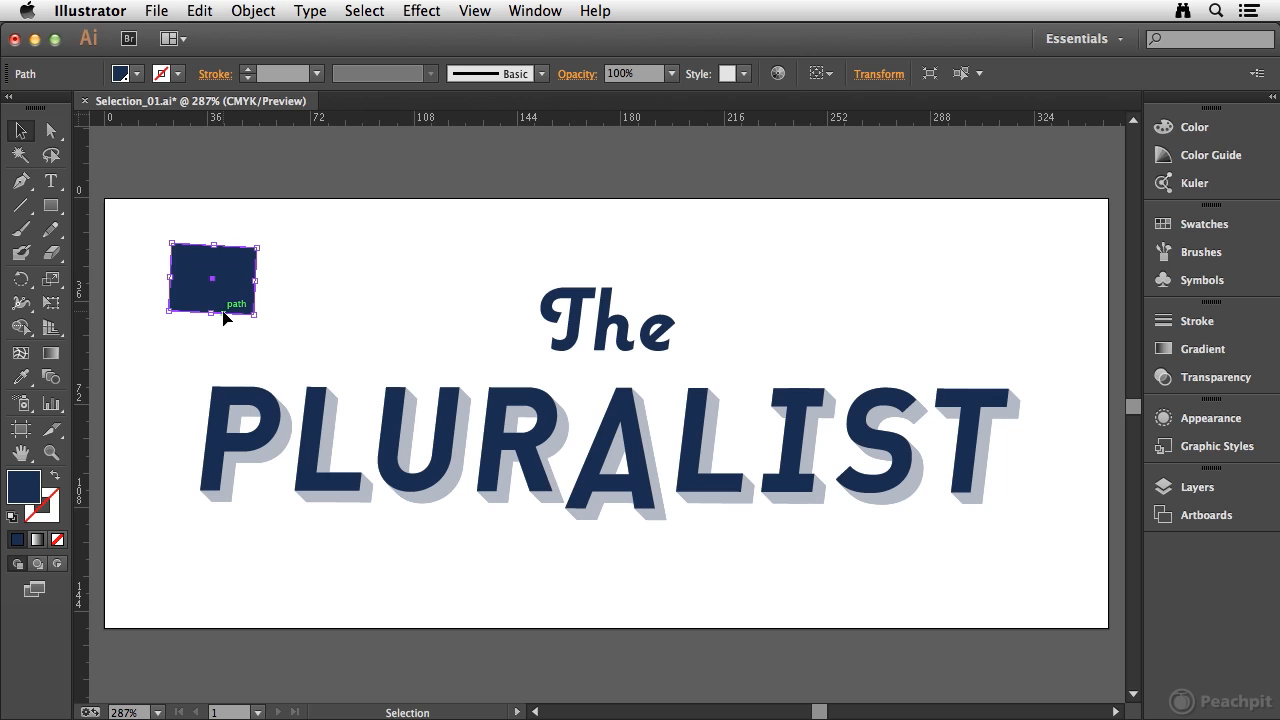
key("Delete")
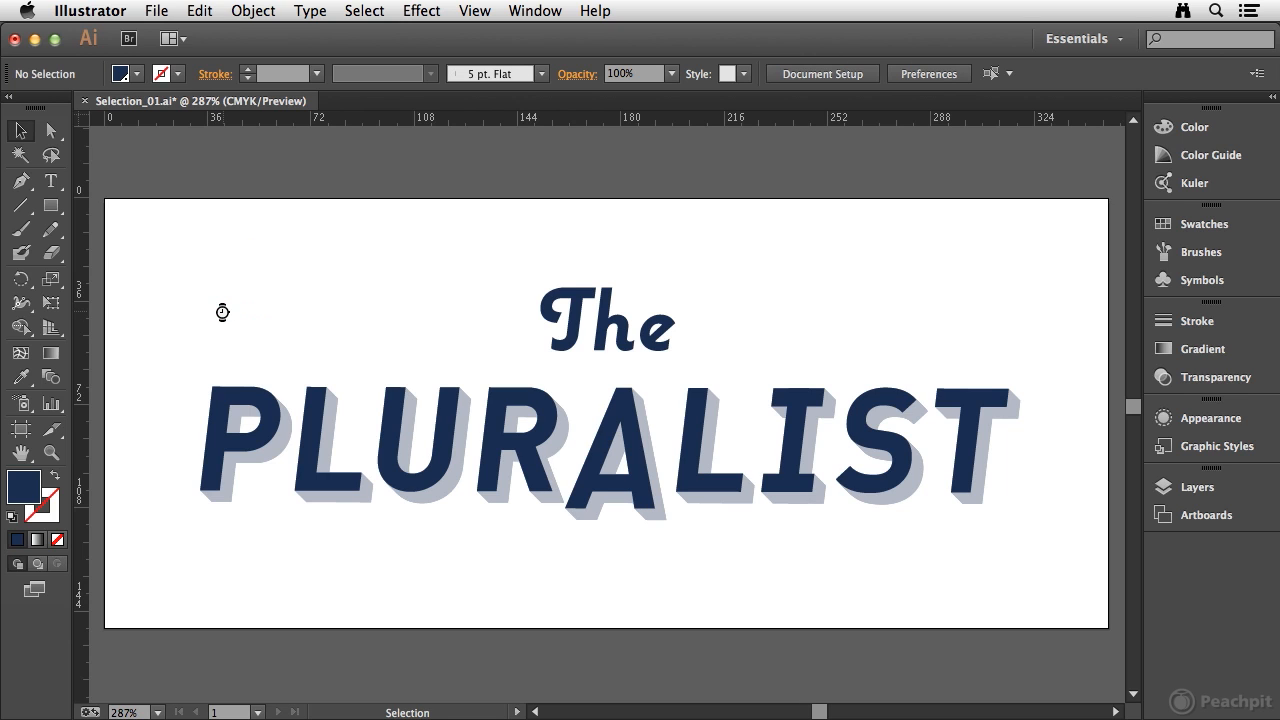
- Use the Direct Selection tool to select the R, A, U and L individually, and L together with U, and deselect them
left_click(269, 405)
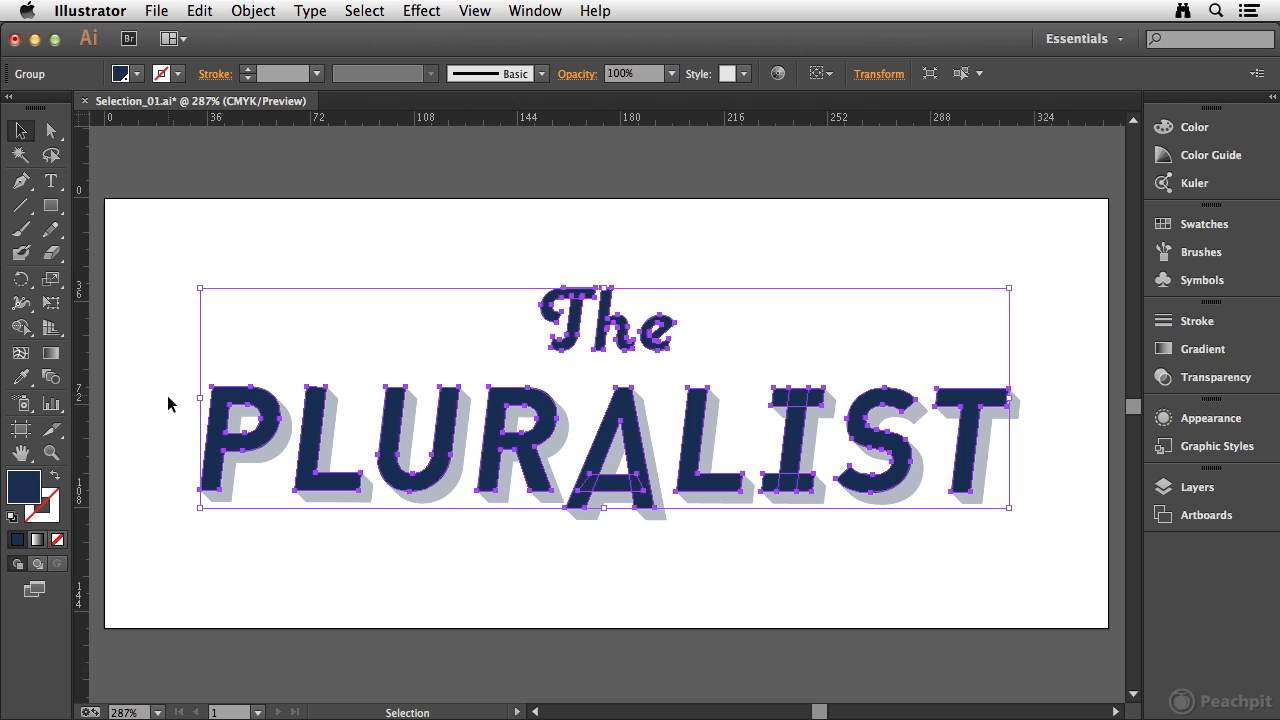
left_click(234, 228)
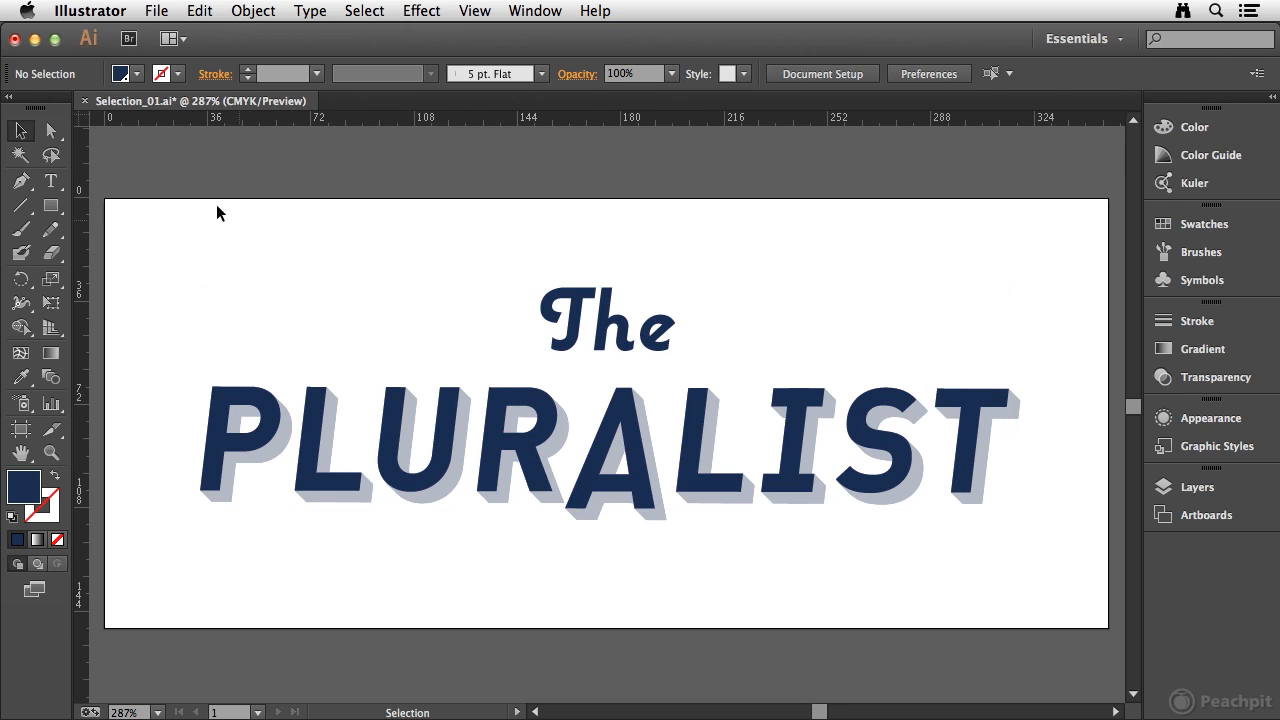
left_click(49, 132)
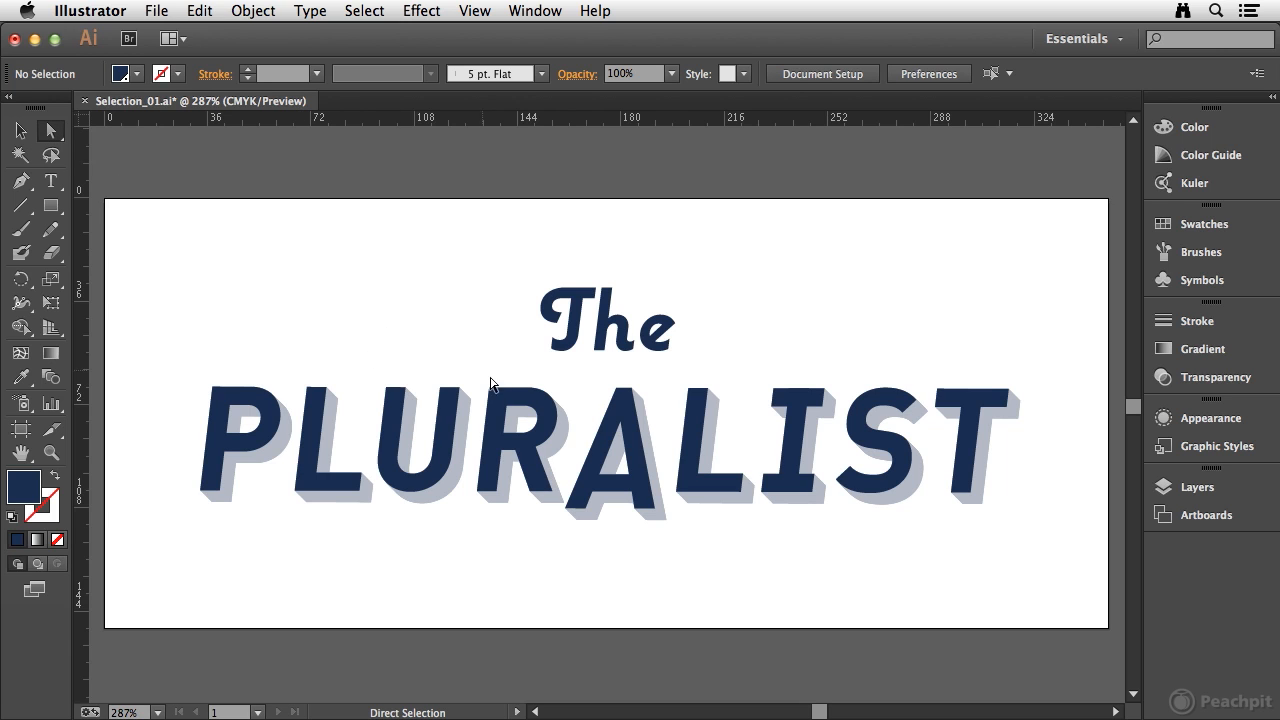
left_click(526, 454)
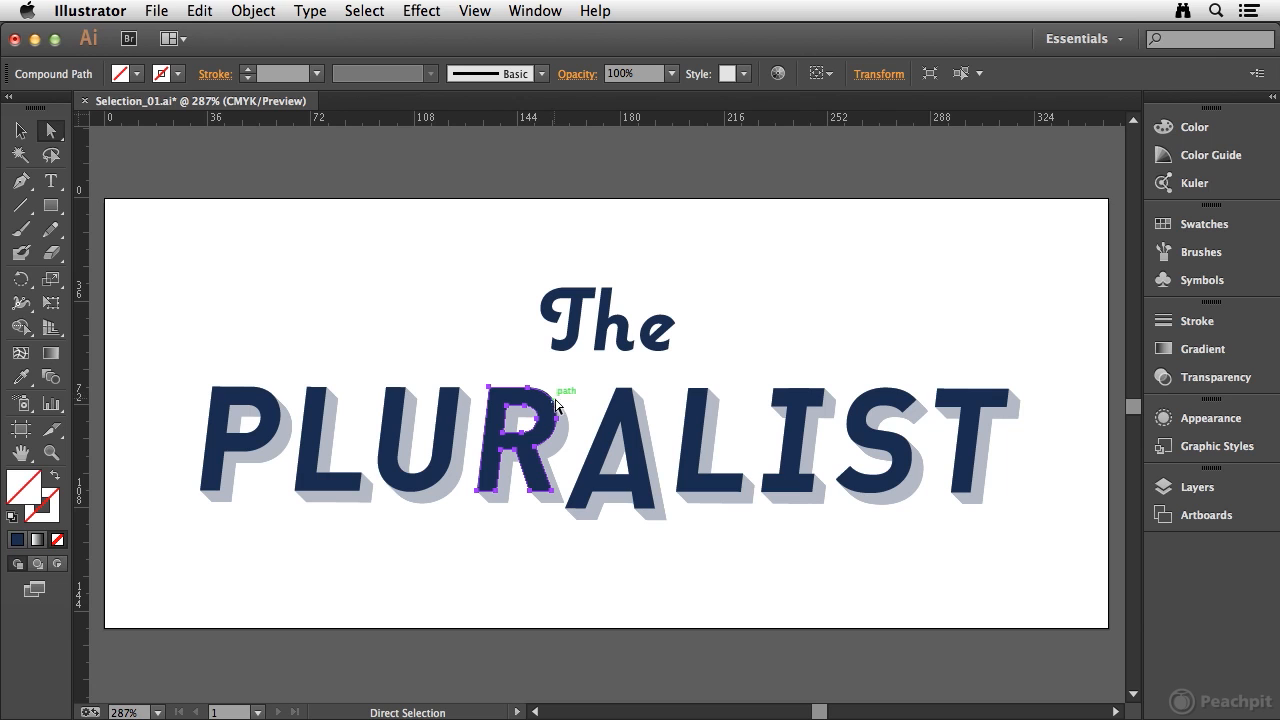
left_click(625, 415, "shift")
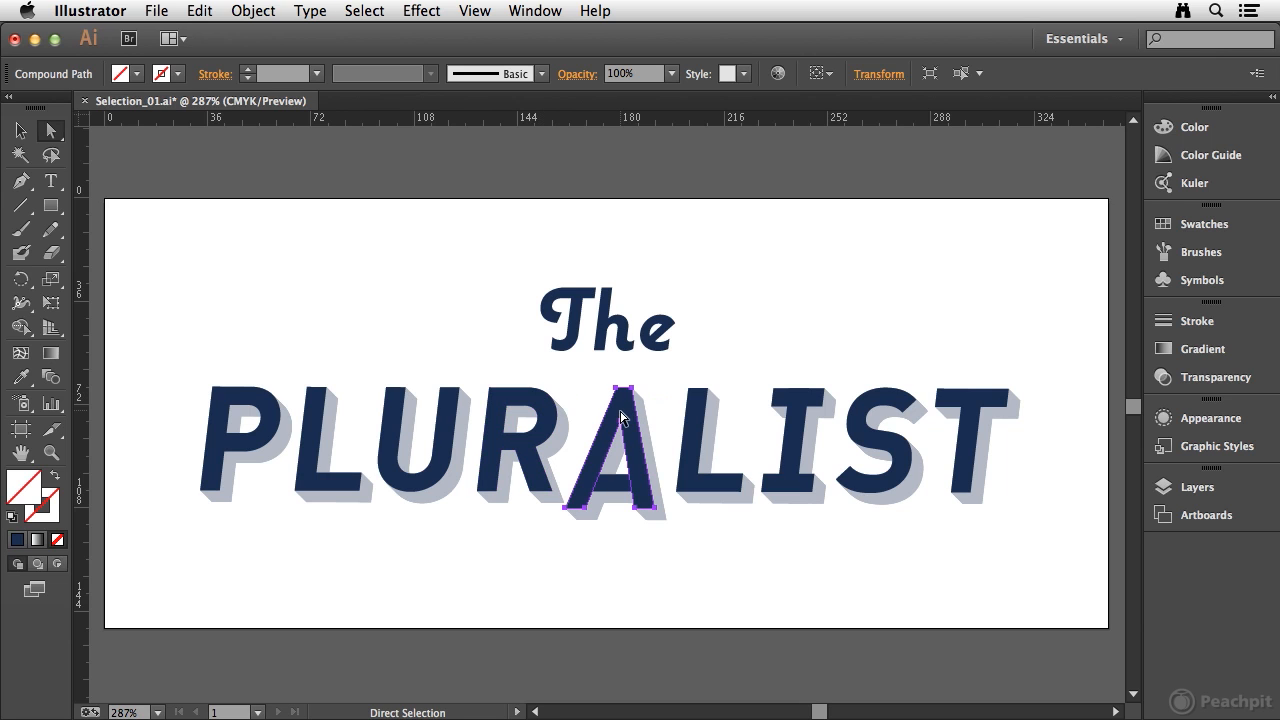
left_click(452, 414)
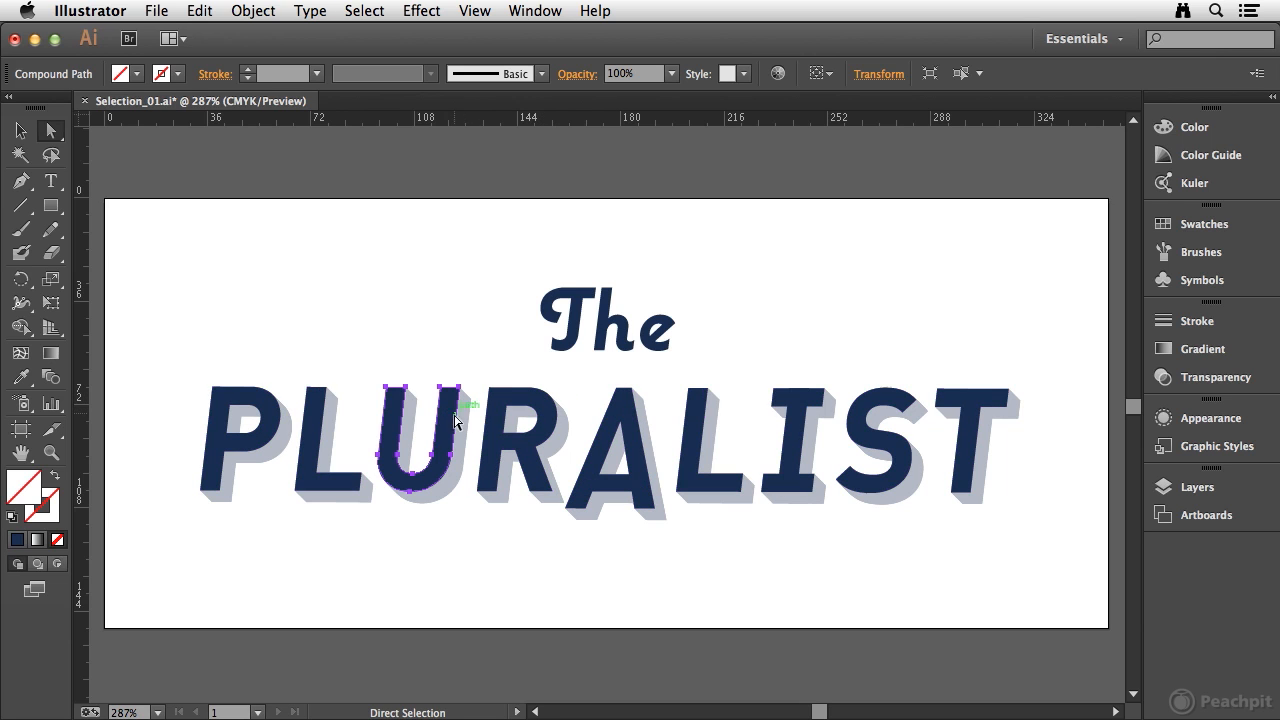
left_click(314, 432)
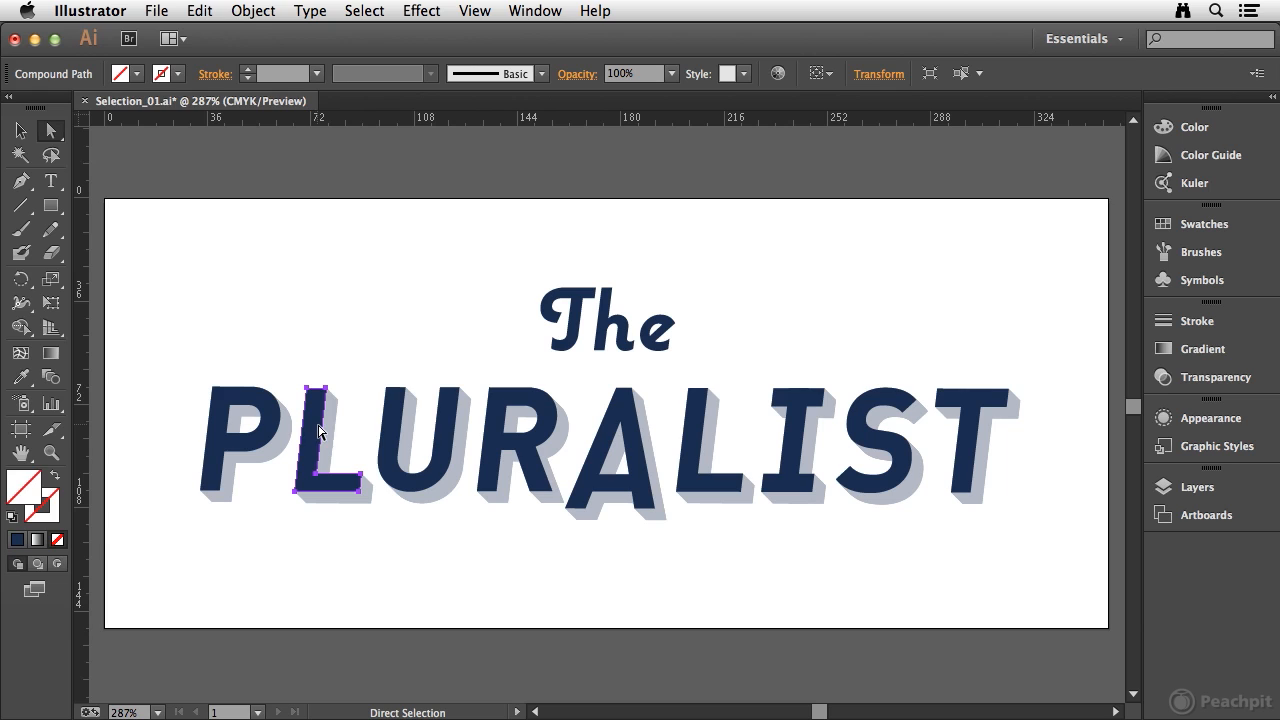
left_click(404, 428, "shift")
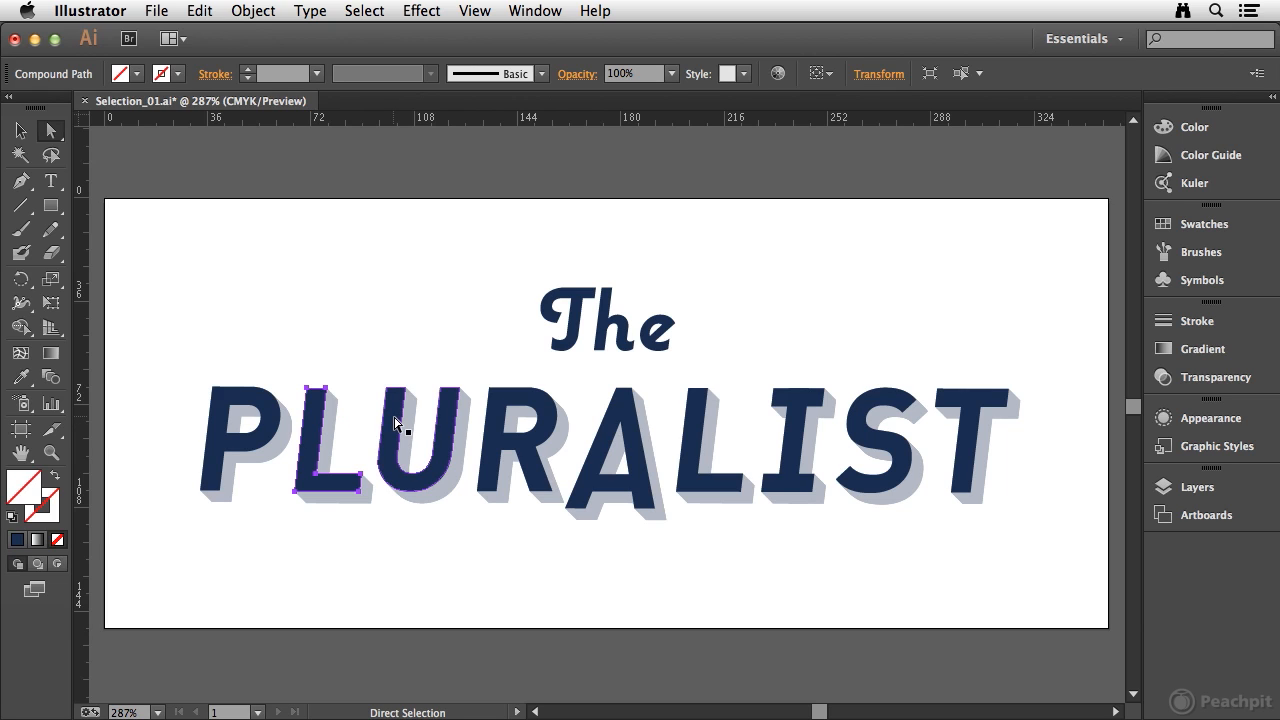
left_click(375, 355)
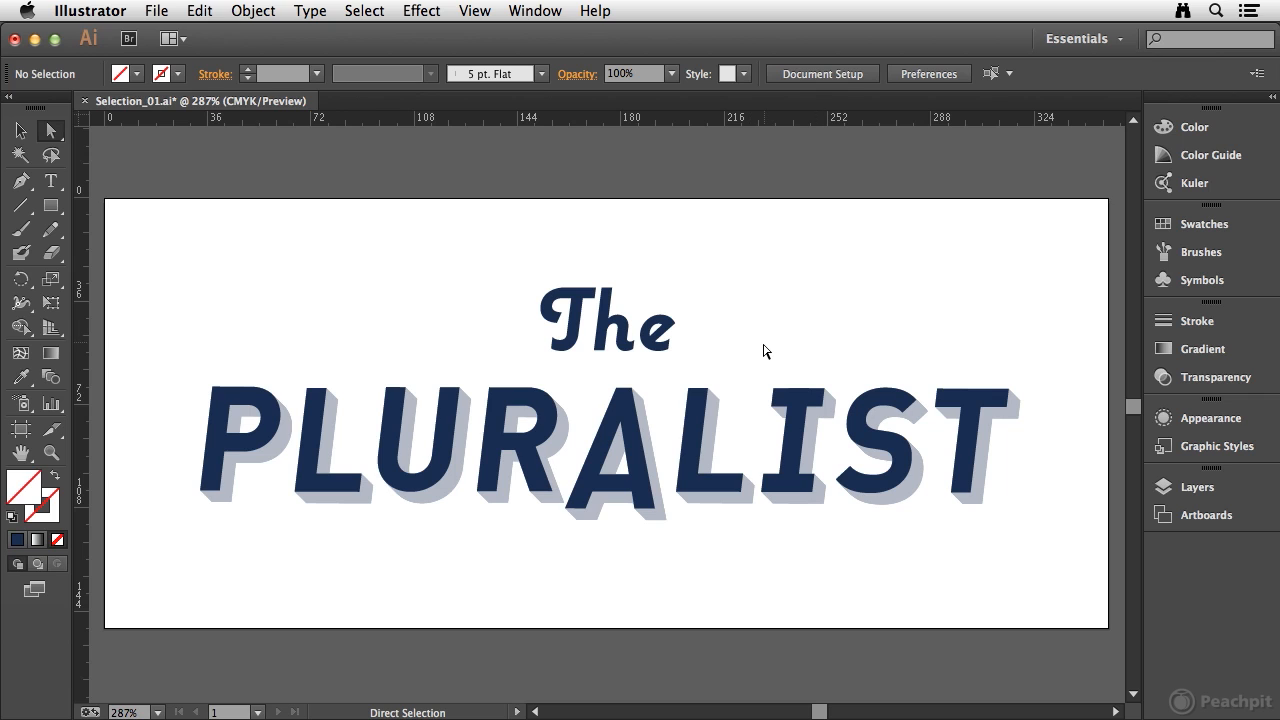
- Extend the stem of the P well below the baseline by moving its two bottom anchor points down along the letter's slant
left_click(221, 449)
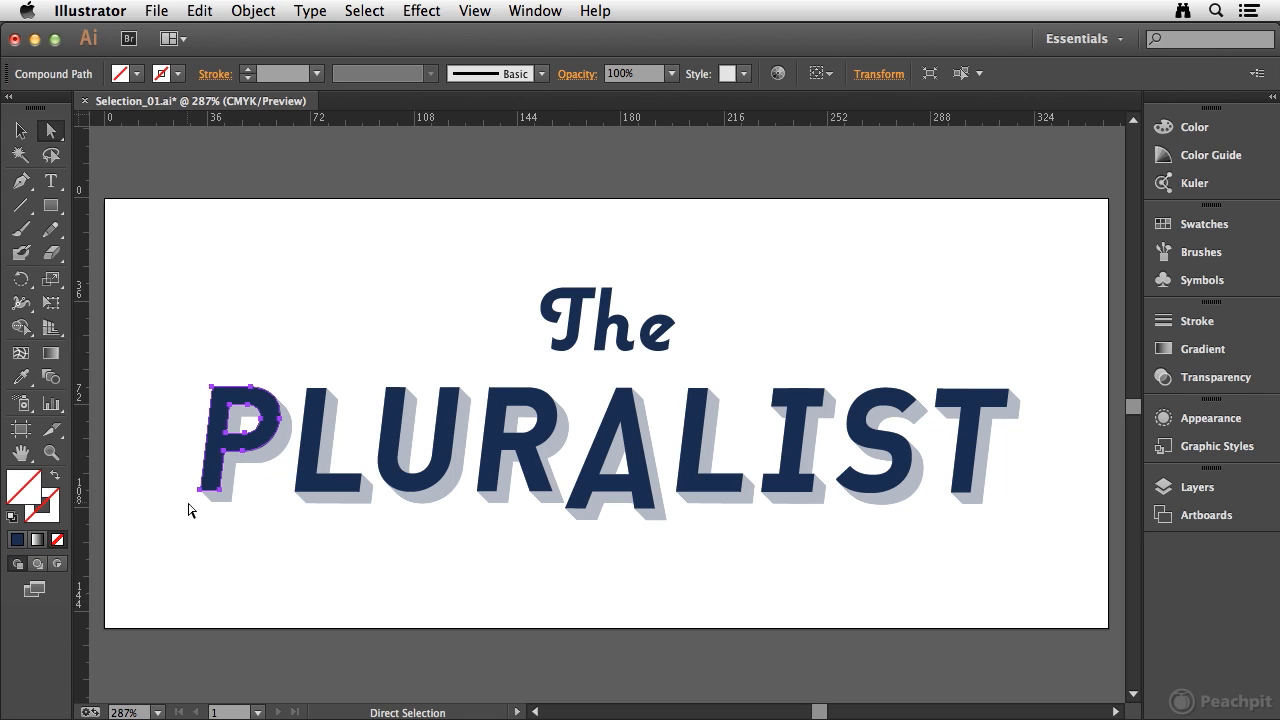
left_click(200, 491)
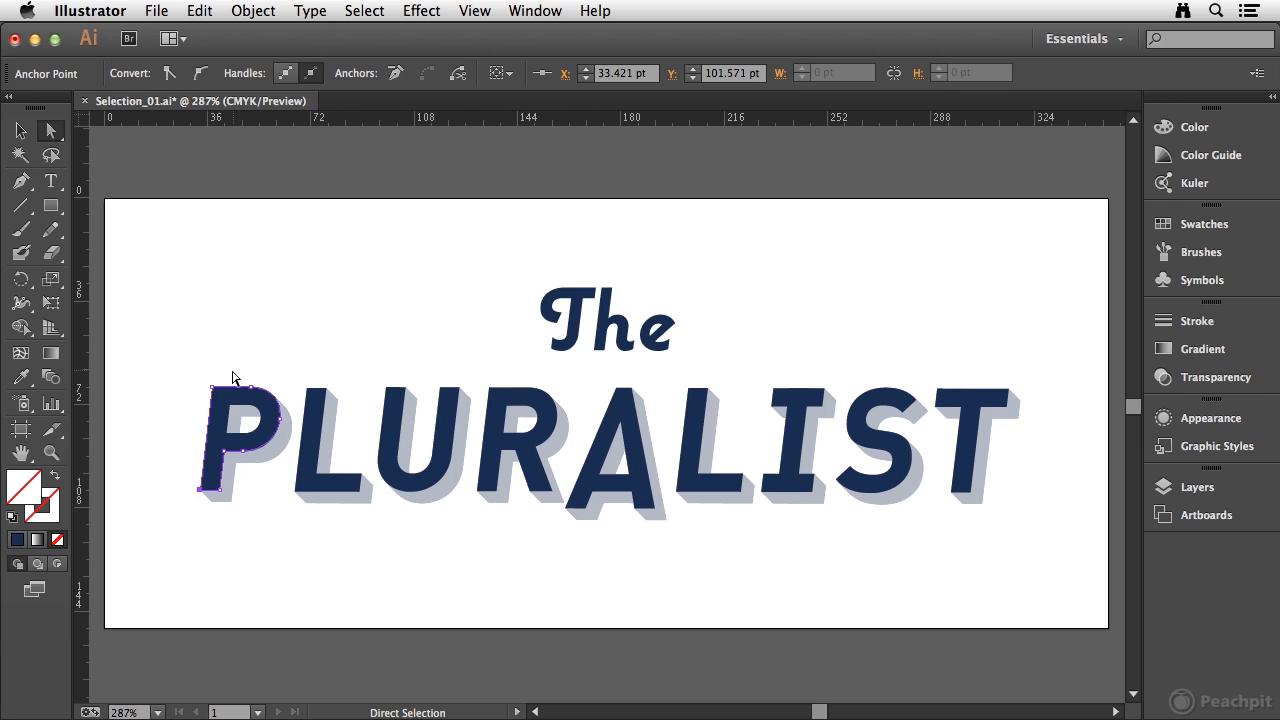
left_click(178, 490)
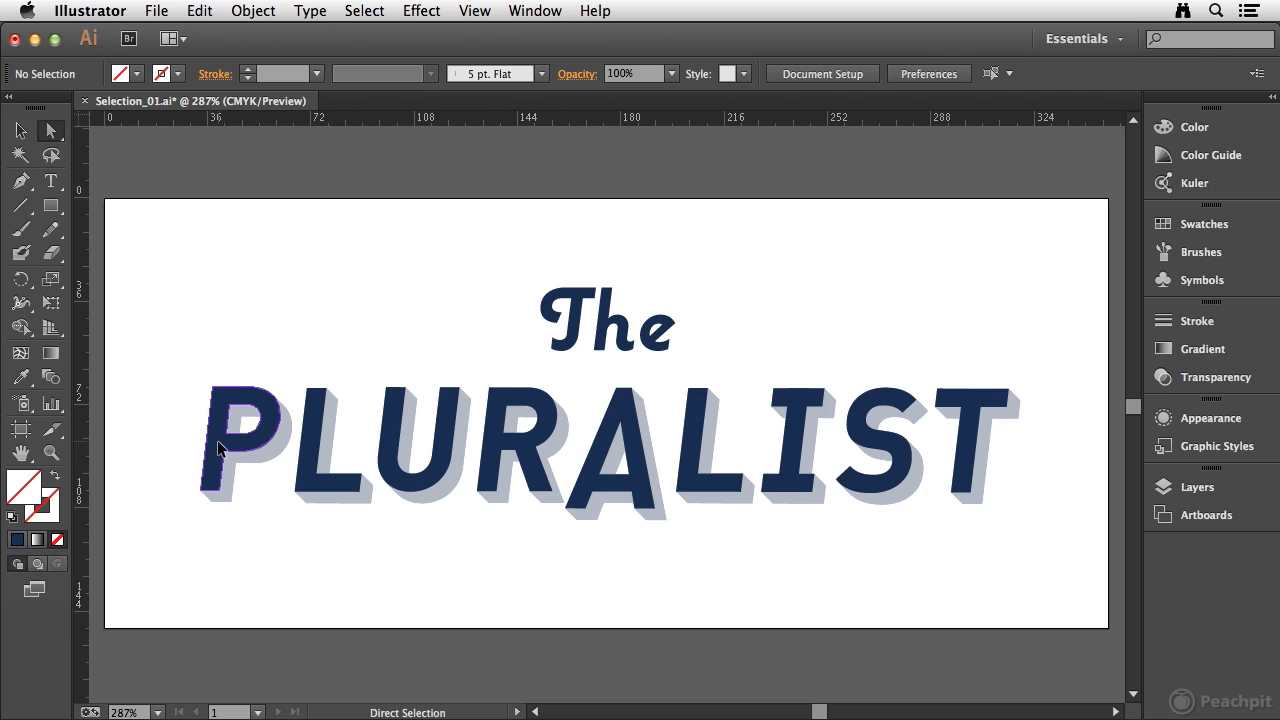
left_click(217, 440)
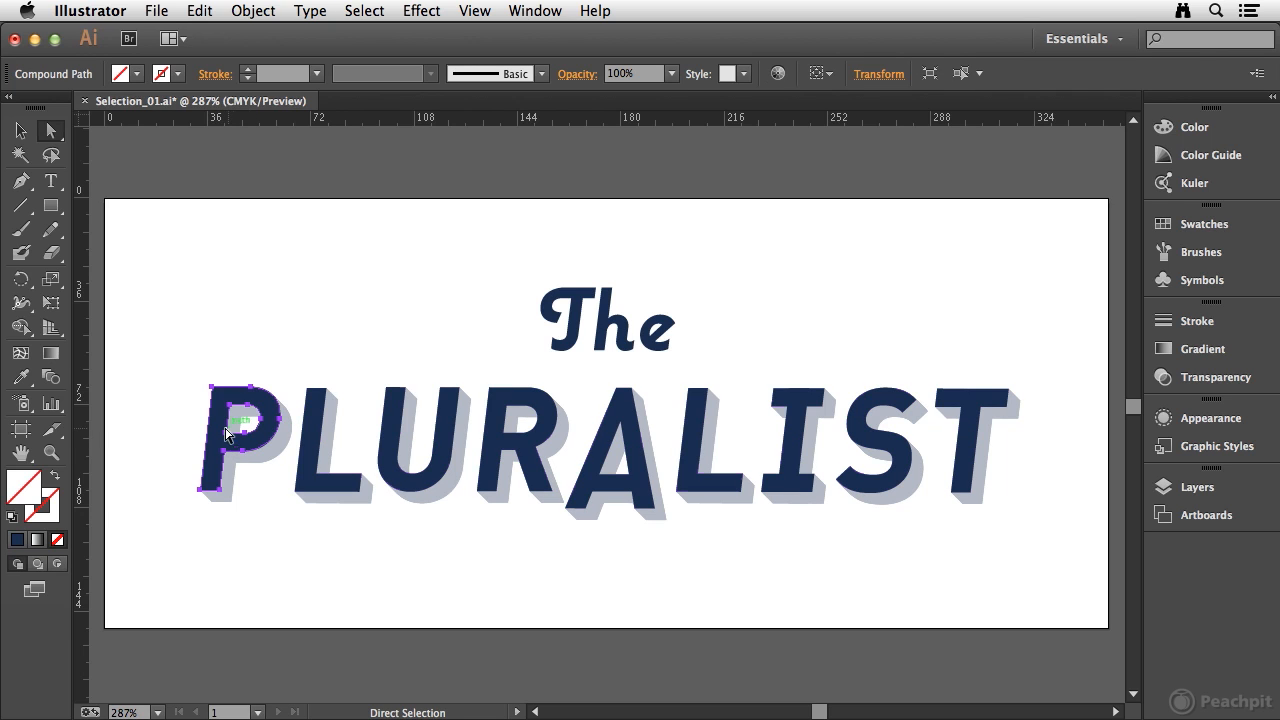
left_click(200, 490)
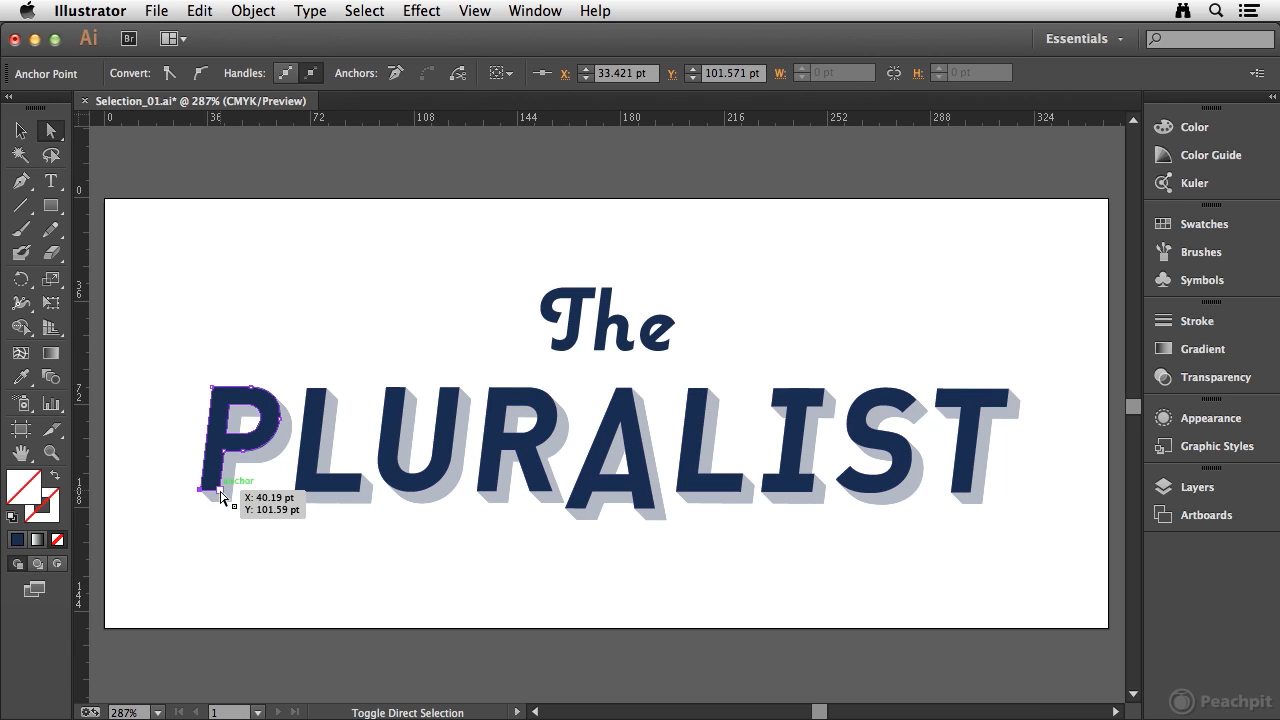
left_click(221, 491, "shift")
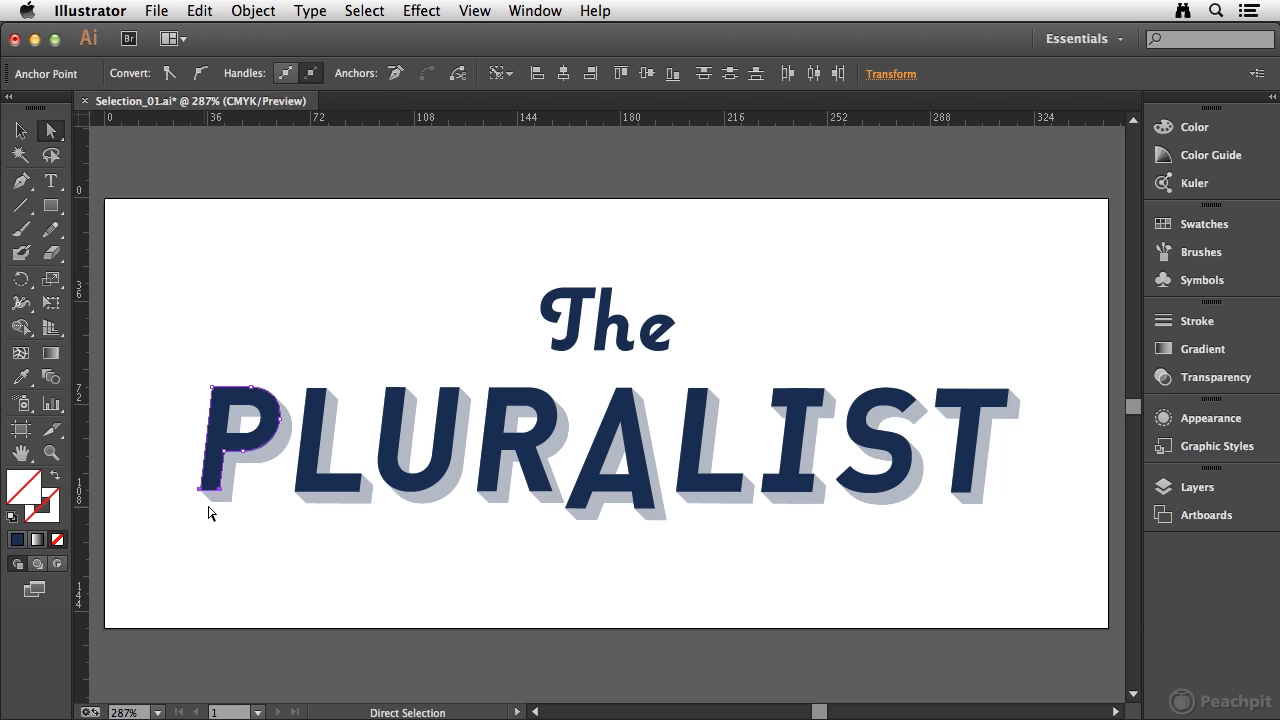
left_click_drag(221, 491, 209, 574)
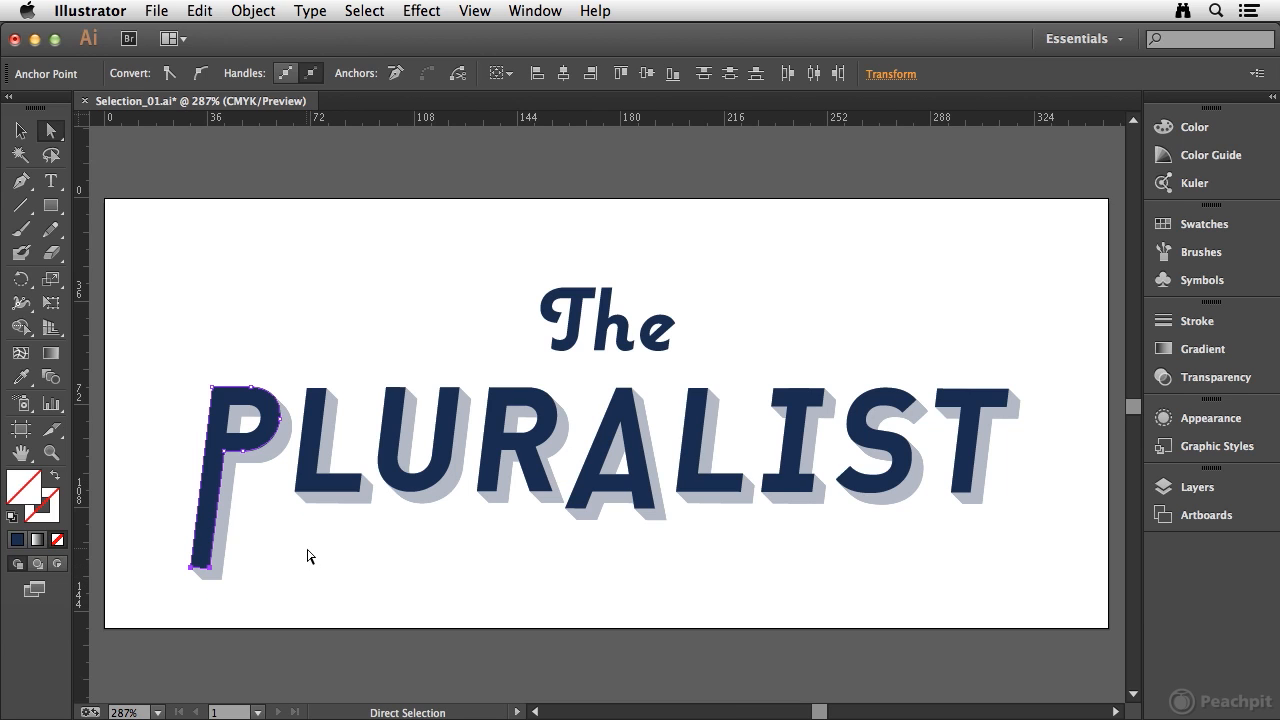
- Extend the stem of the final T to the same depth as the P by moving its two bottom anchor points, and deselect it
left_click(975, 476)
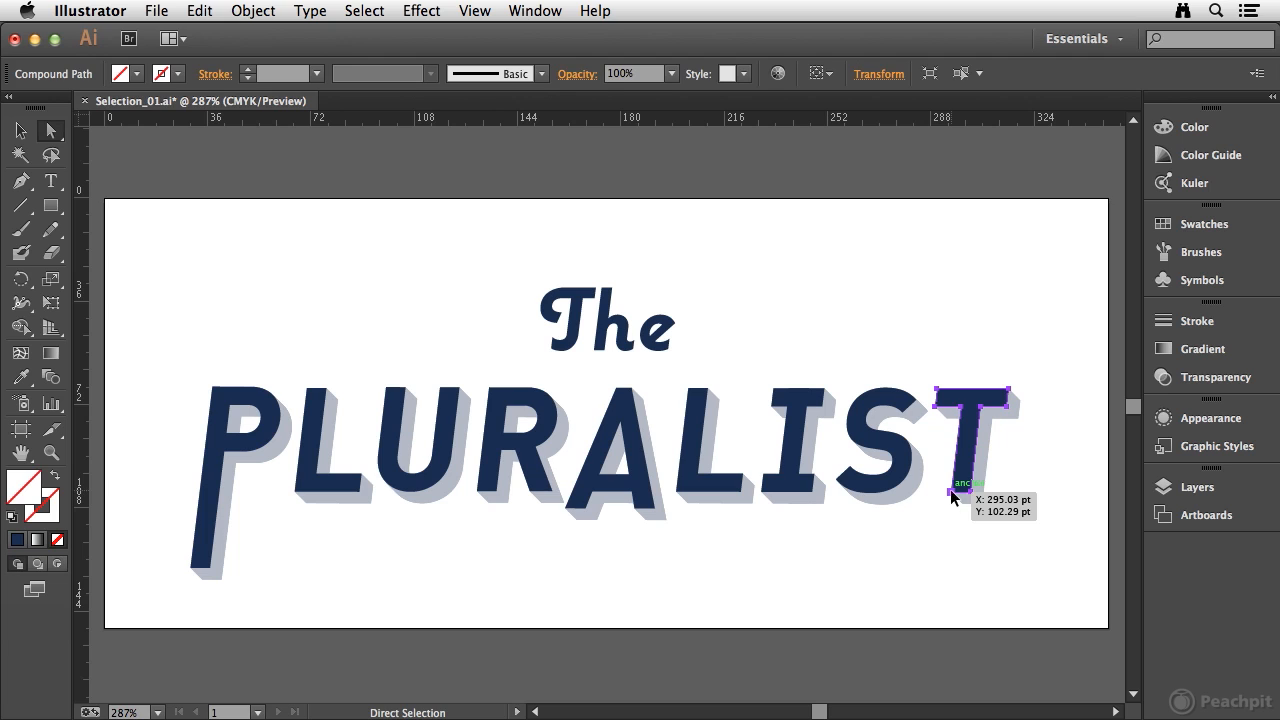
left_click(953, 492)
left_click_drag(973, 497, 960, 573)
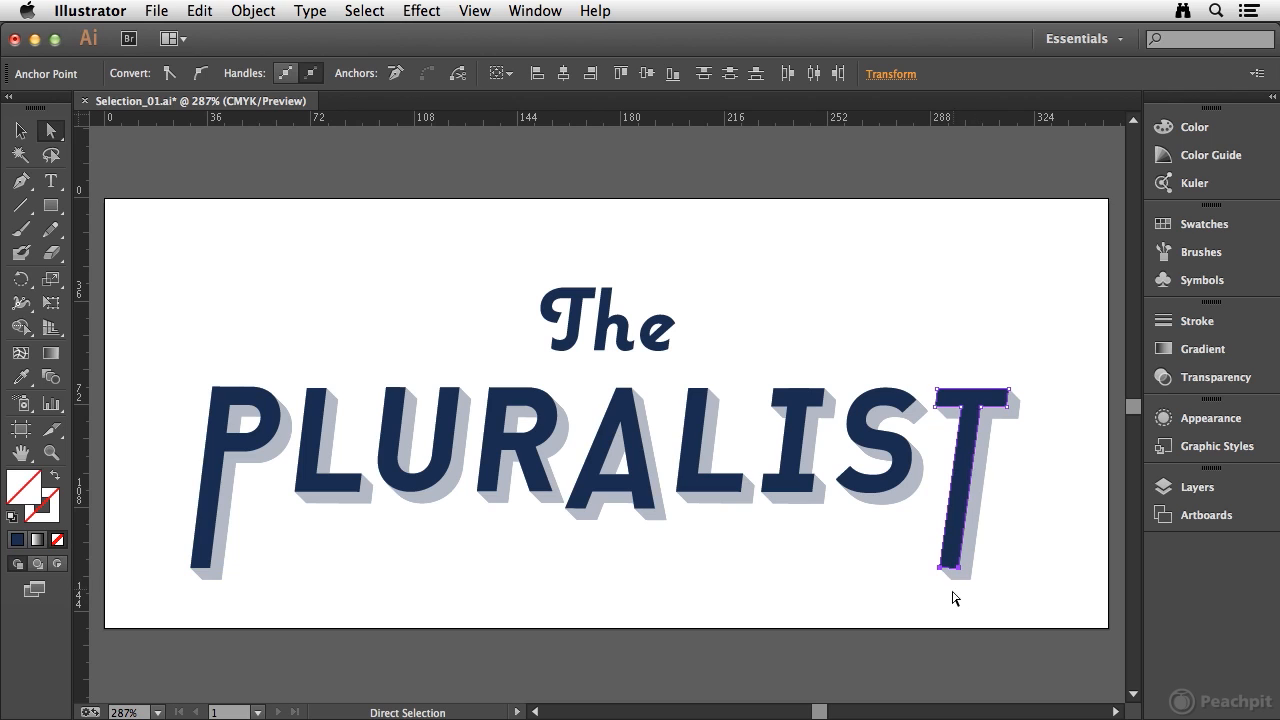
left_click(1059, 477)
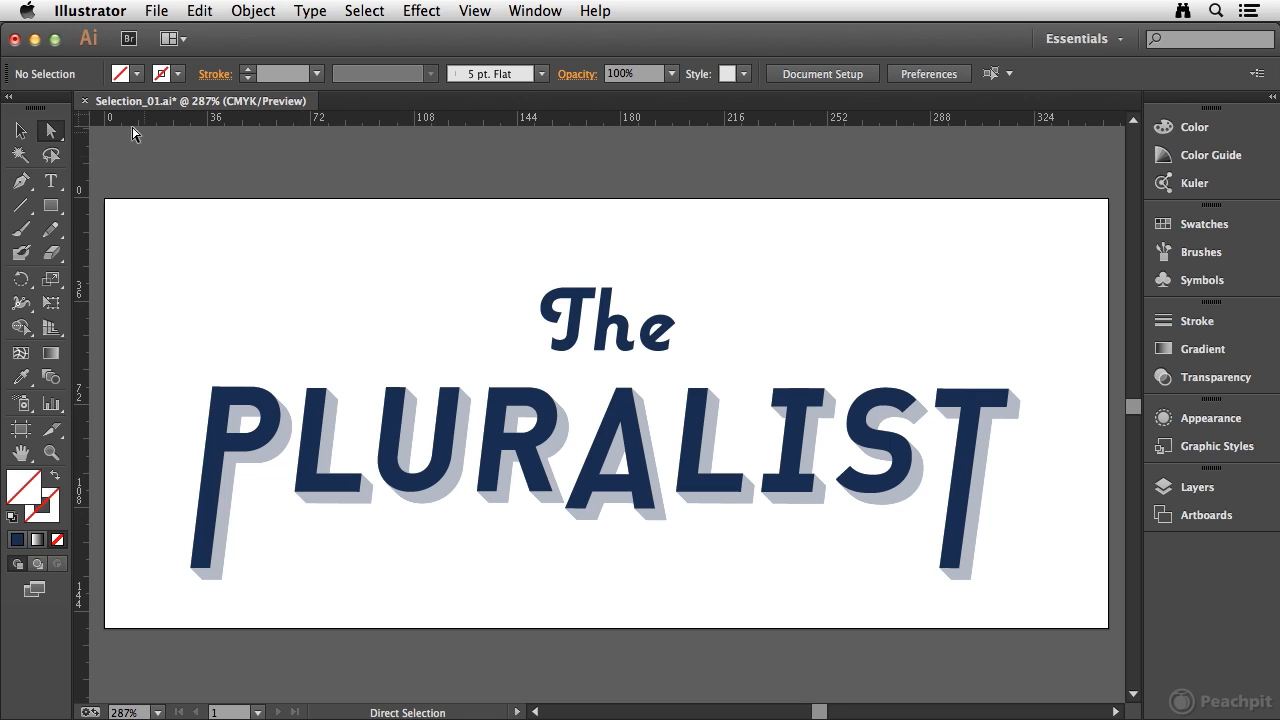
- Use the Group Selection tool to select the R and expand the selection to the PLURALIST group and the word "The"
left_click(56, 137)
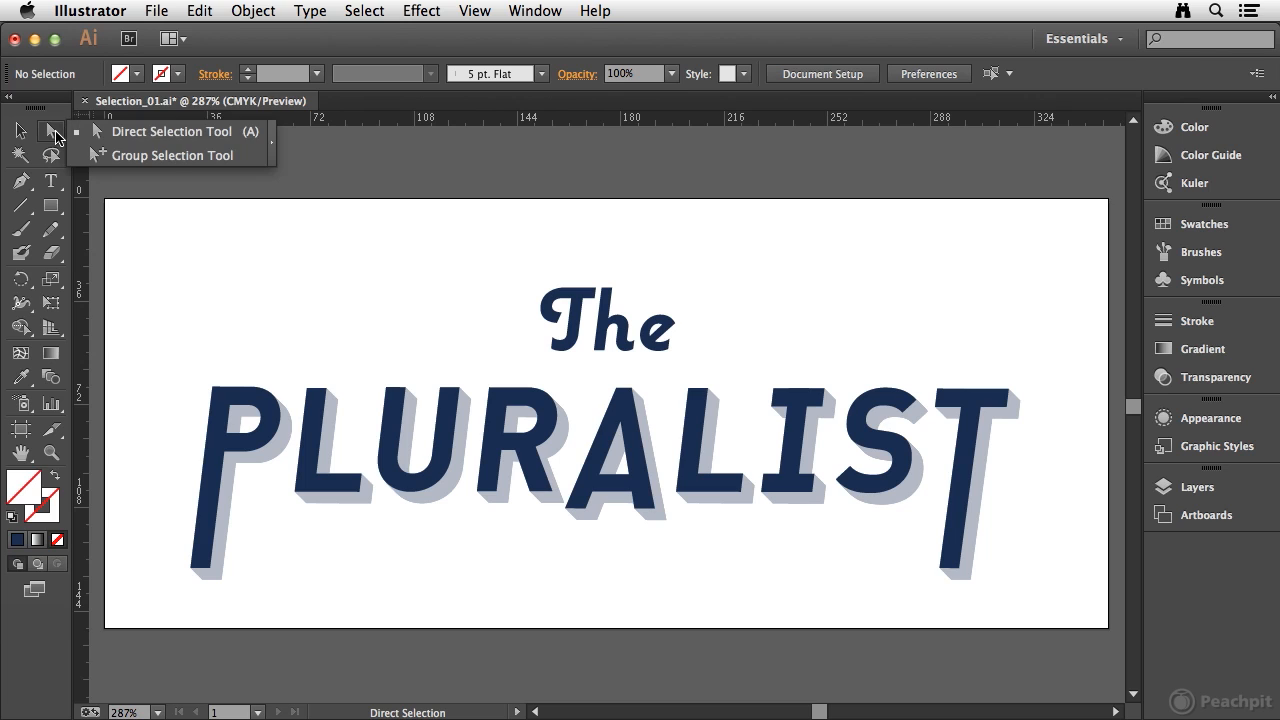
left_click(148, 159)
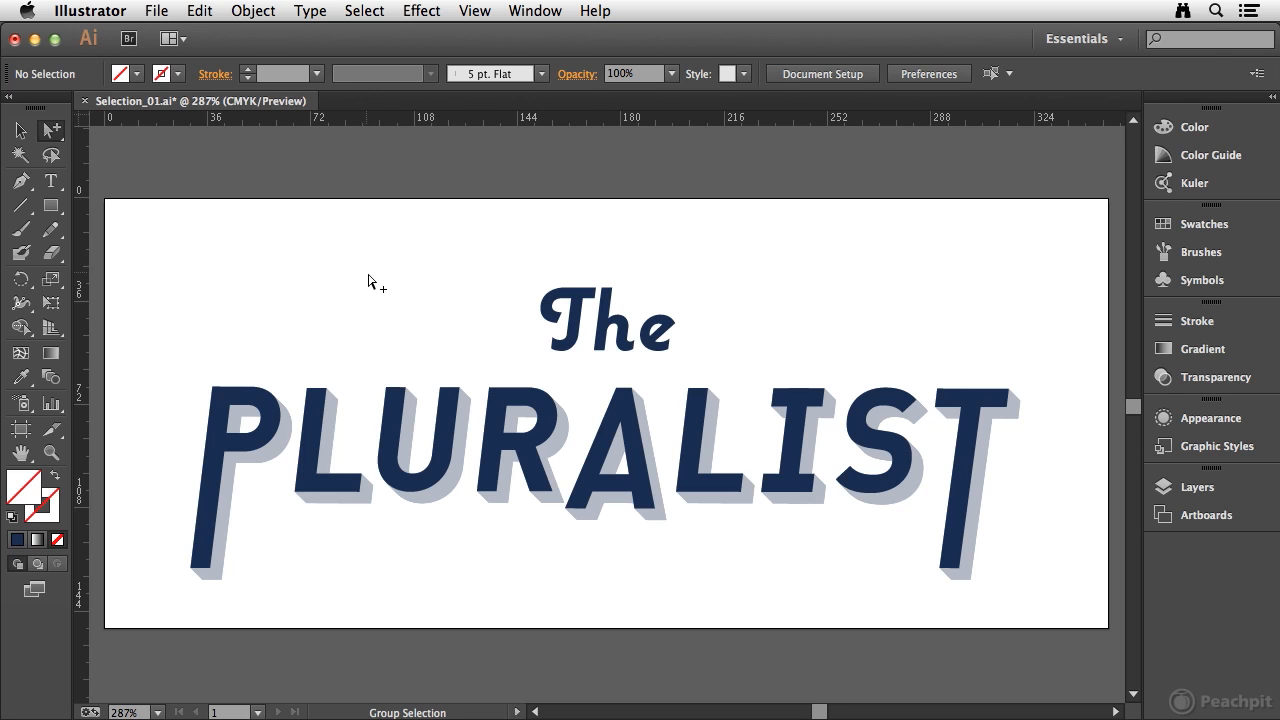
left_click(506, 447)
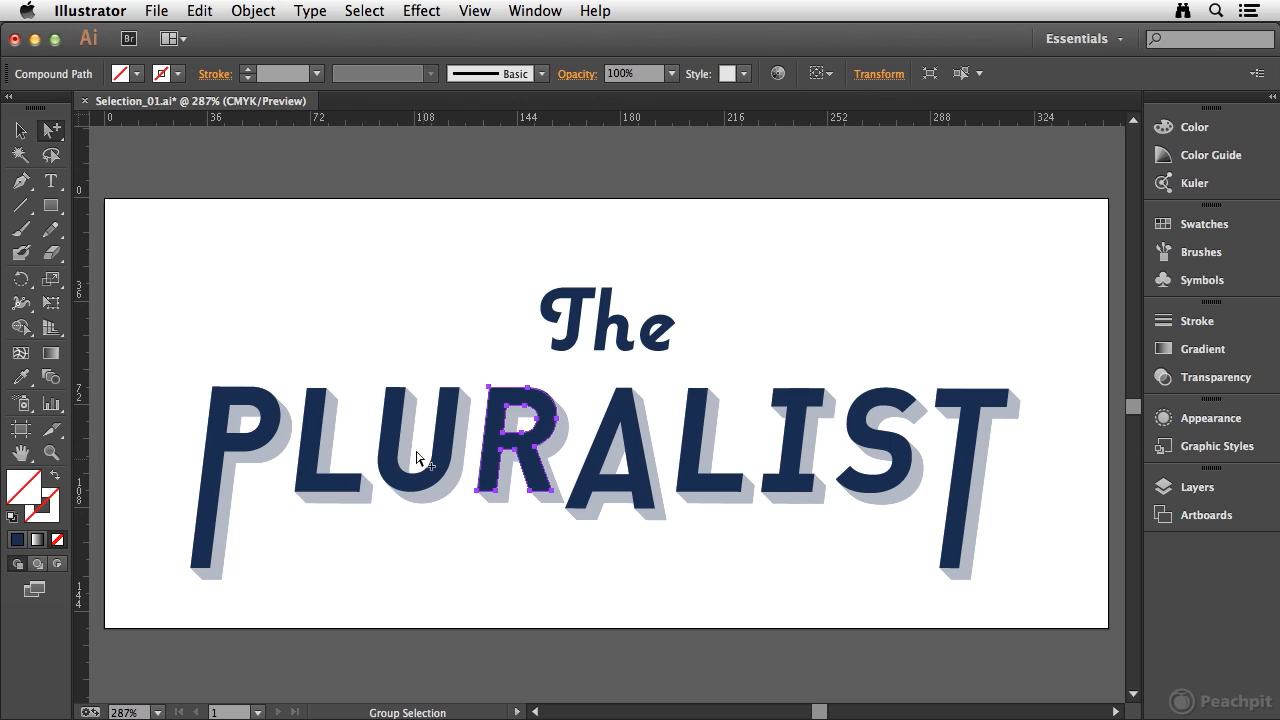
left_click(535, 407)
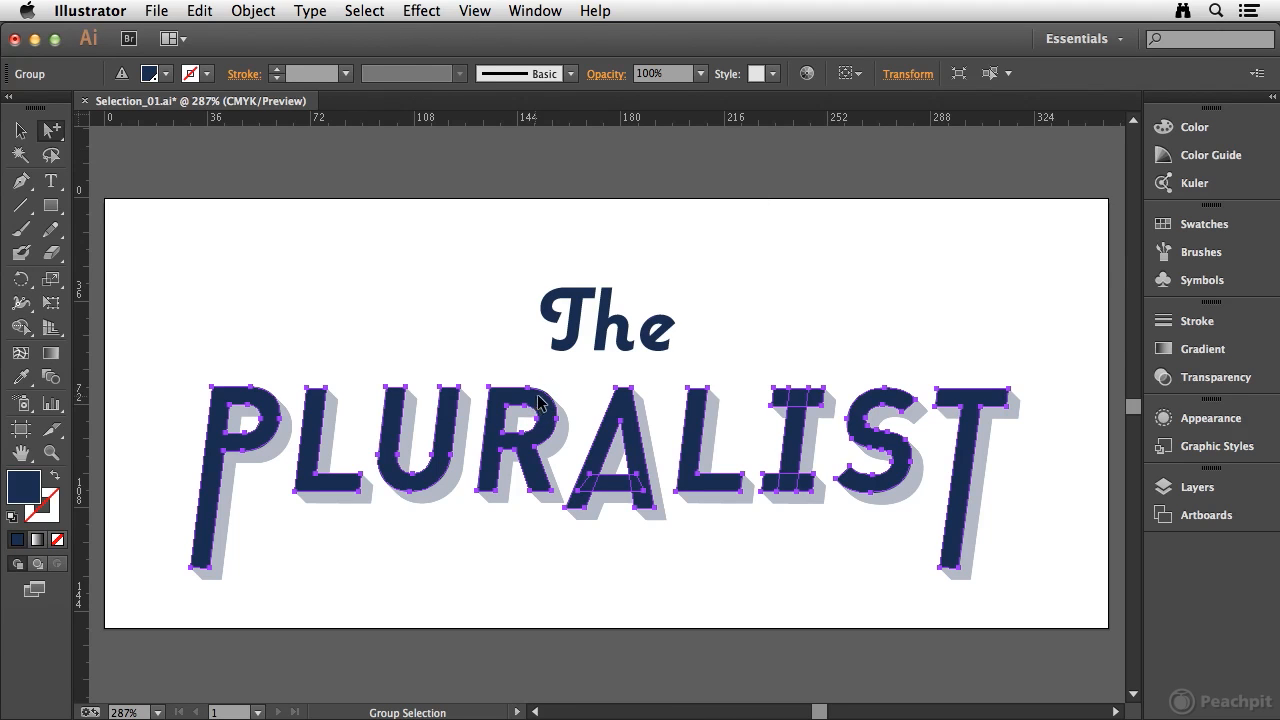
left_click(563, 323, "shift")
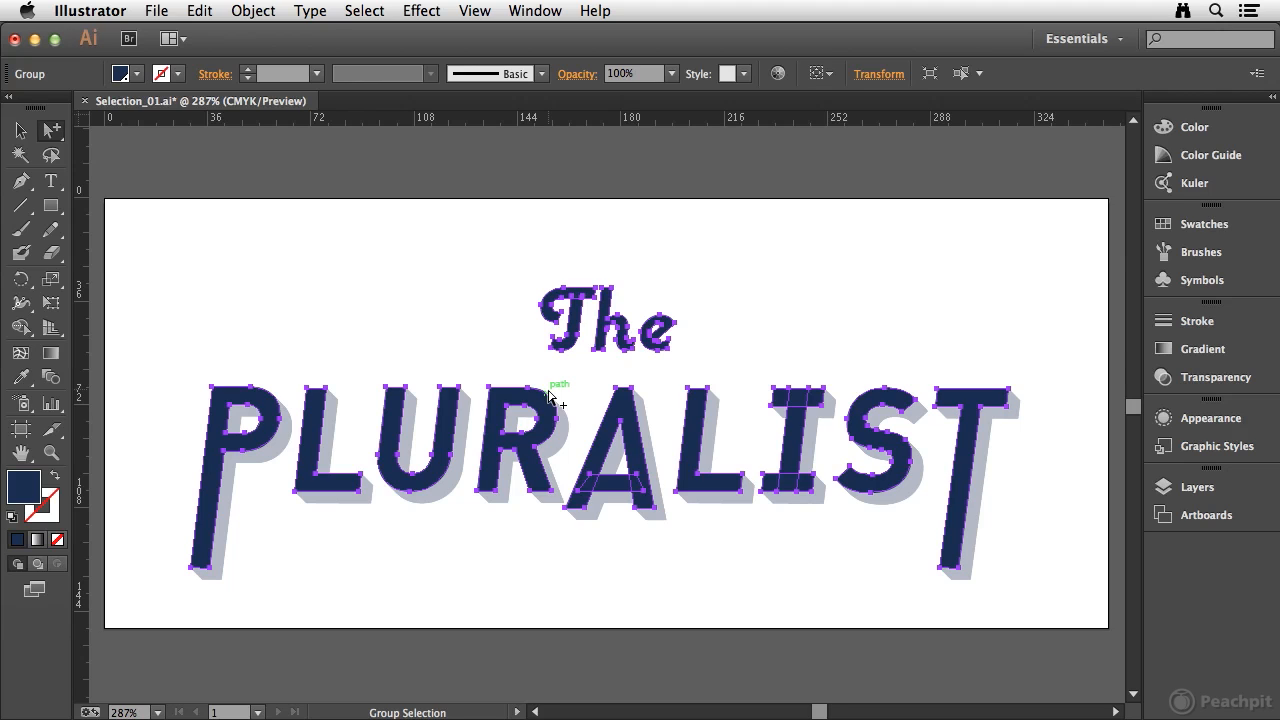
- Select the U with Group Selection, expand the selection to the PLURALIST group and "The", deselect everything and switch to the Selection tool
left_click(405, 230)
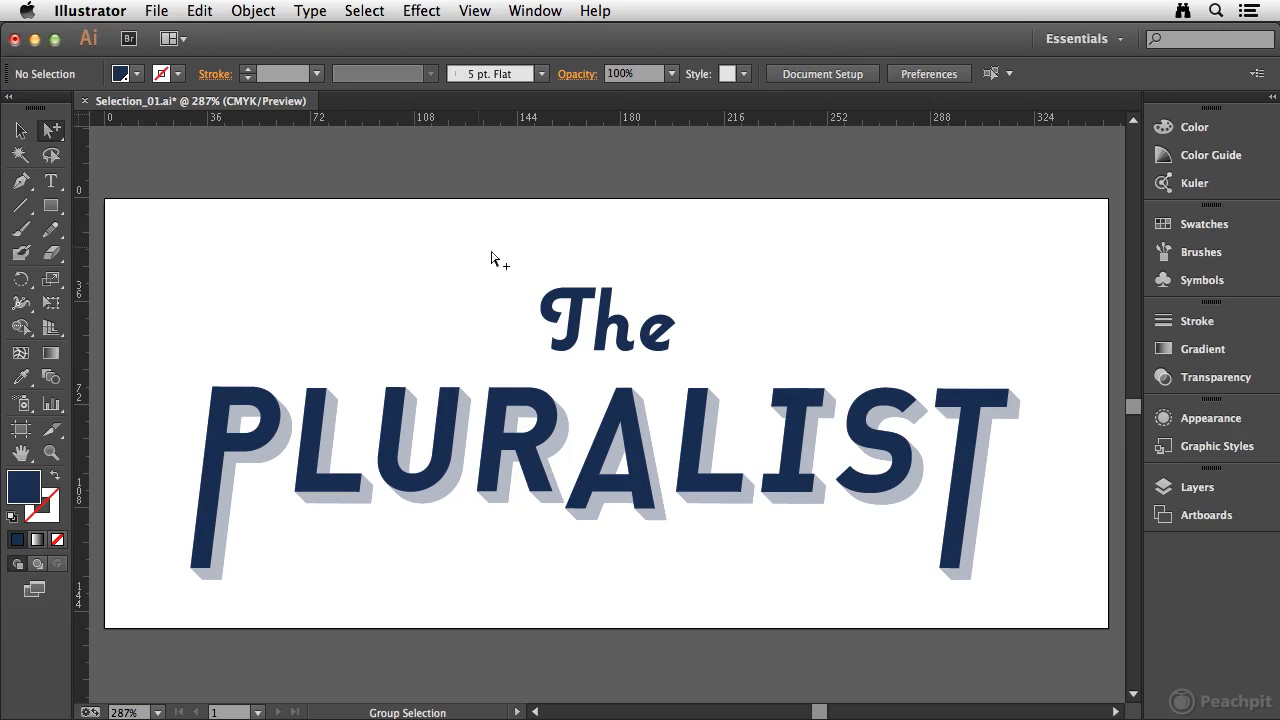
left_click(441, 444)
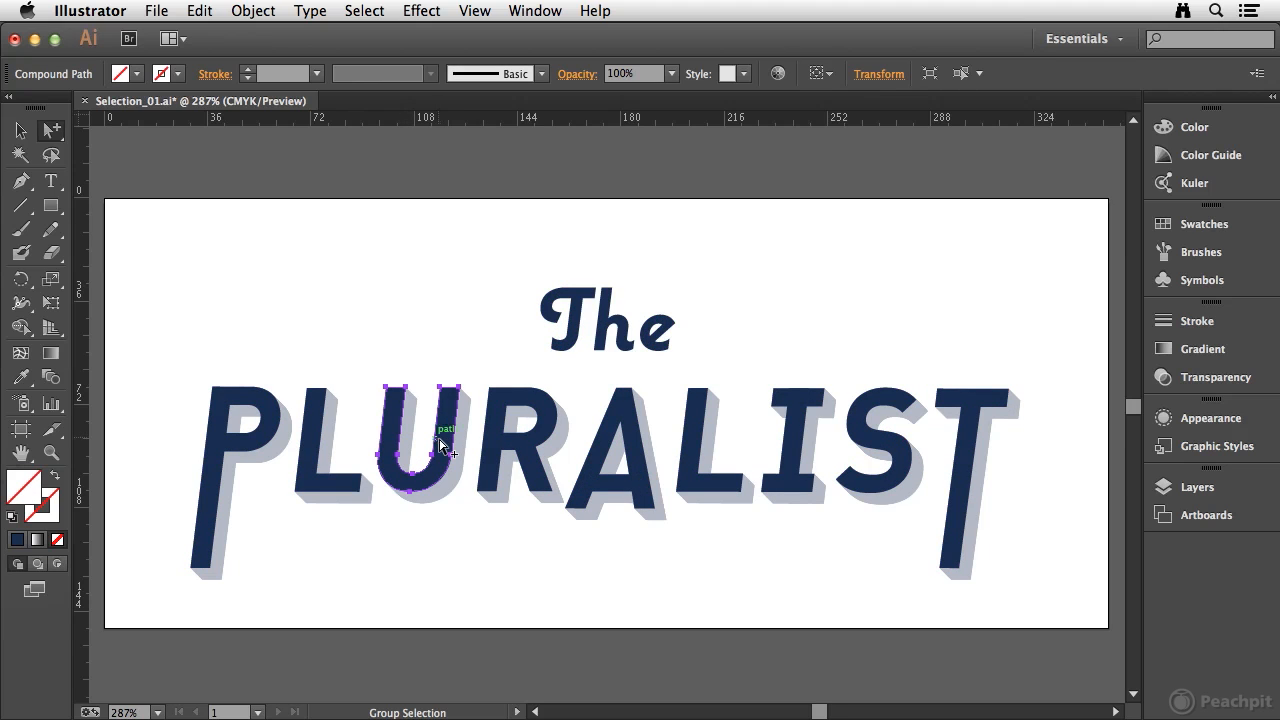
left_click(441, 444)
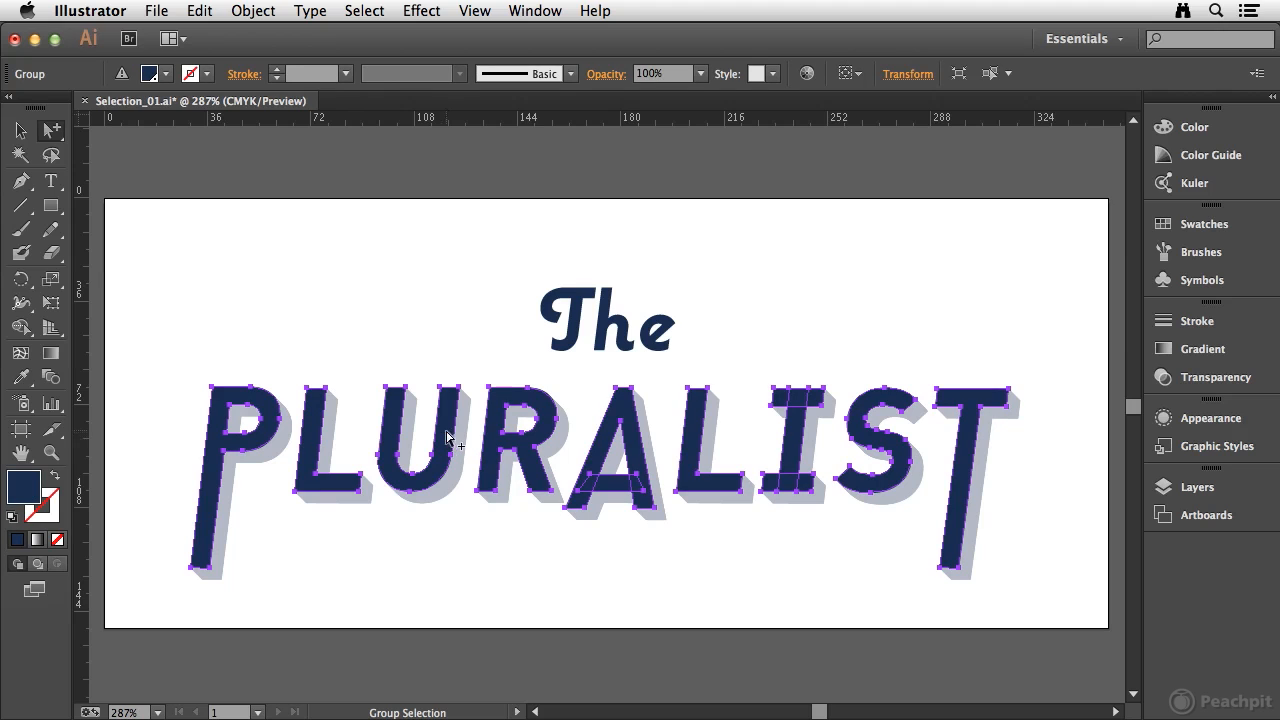
left_click(442, 442)
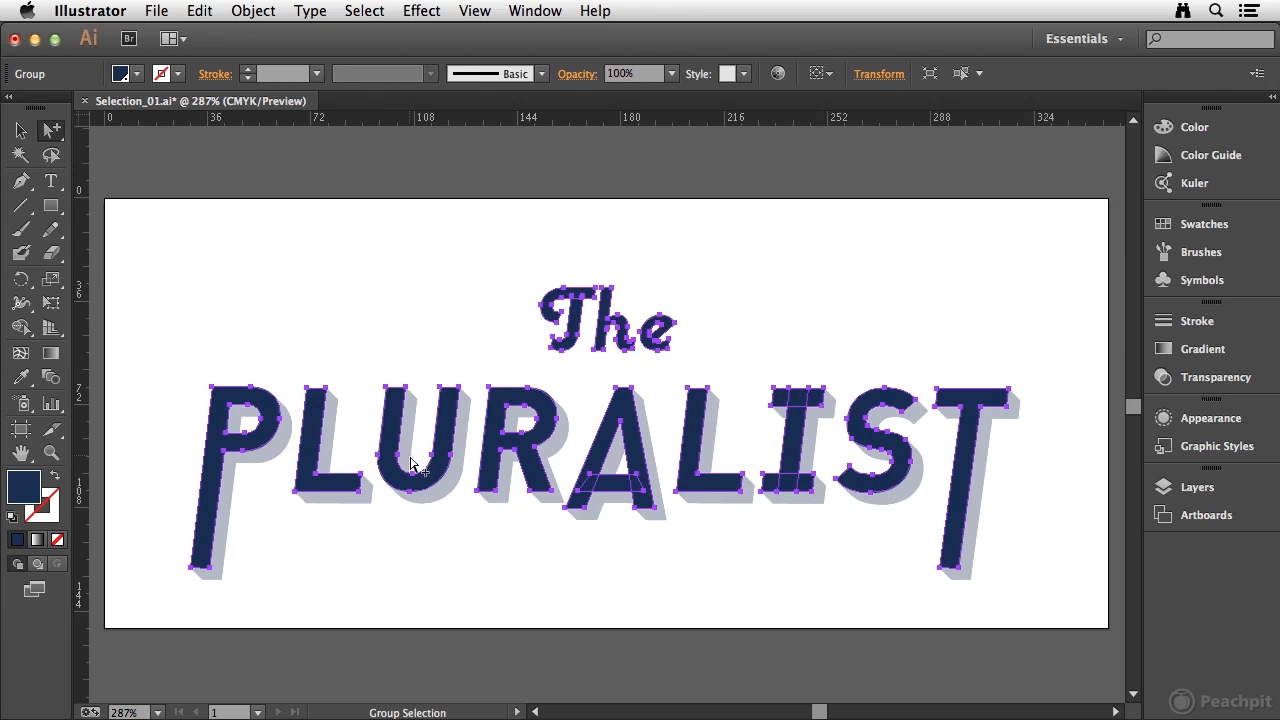
left_click(394, 286)
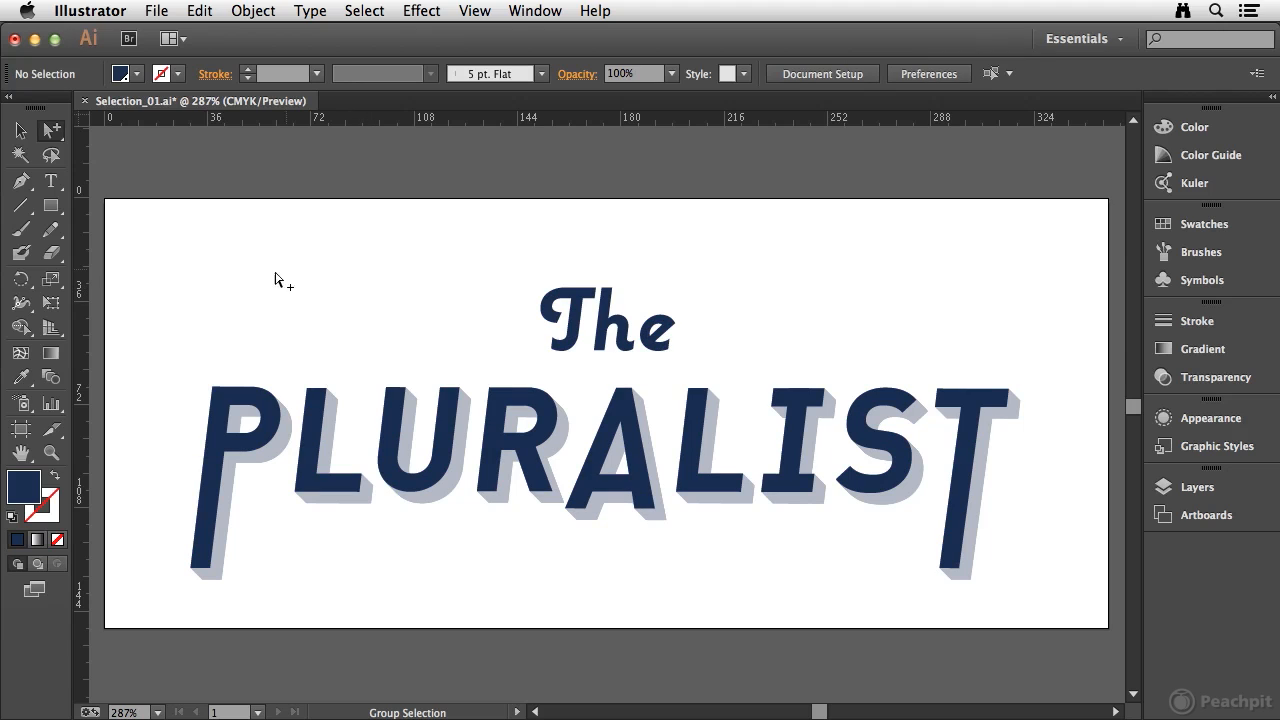
left_click(22, 133)
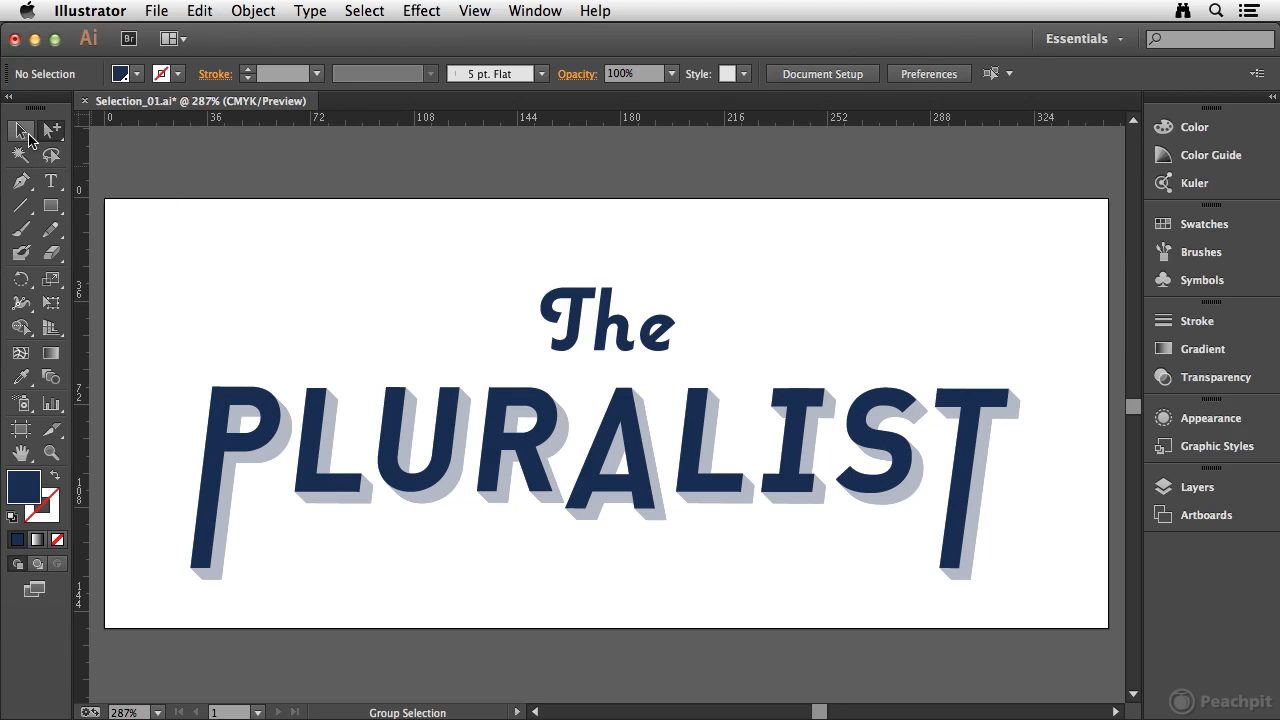